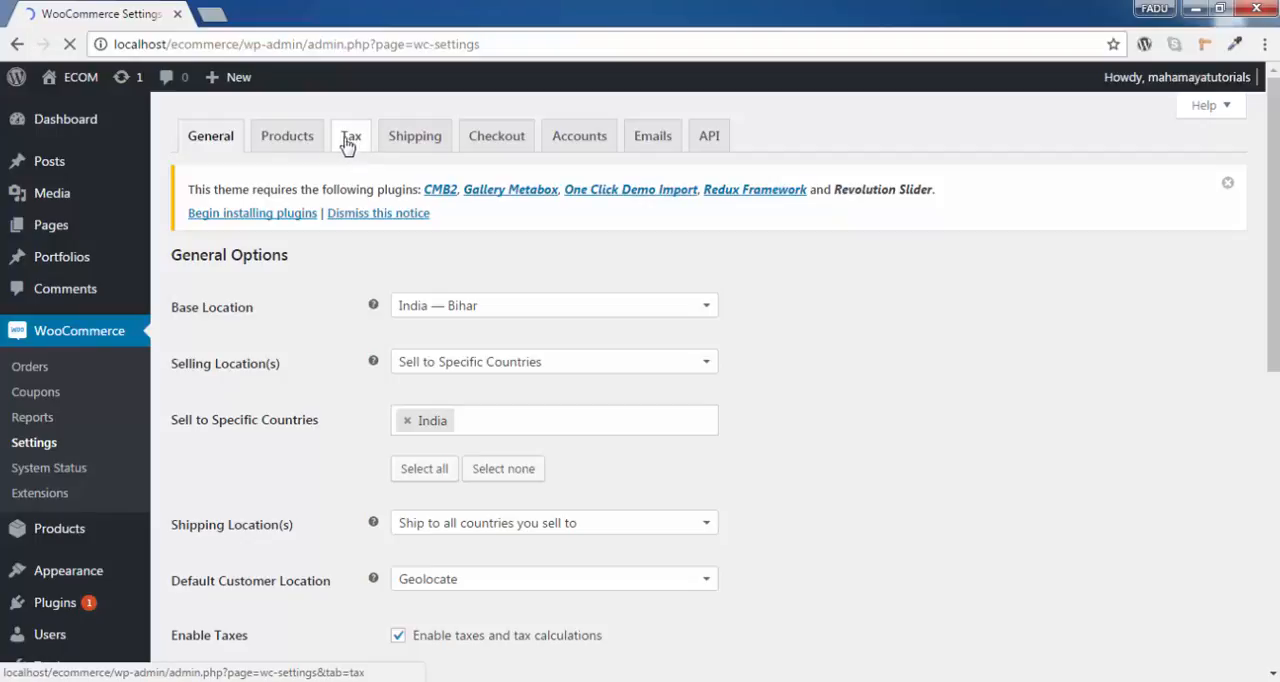
Check the enable taxes setting and the other general store options.
left_click(352, 150)
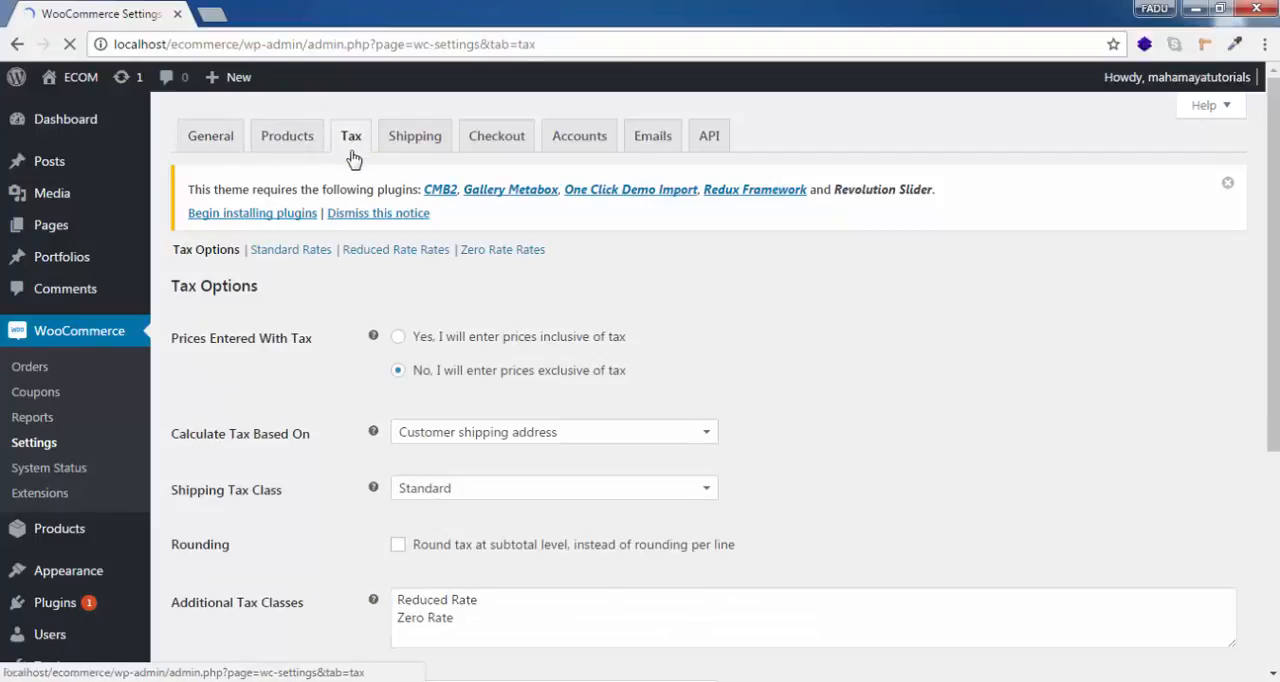
left_click(210, 146)
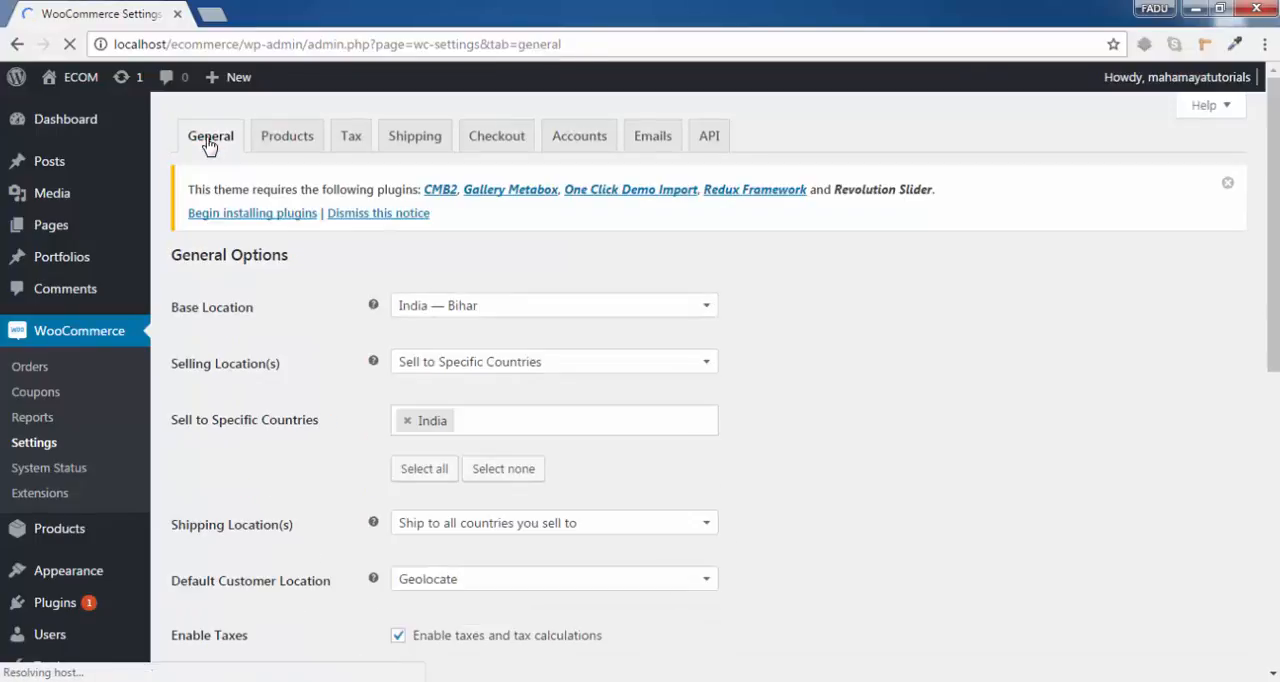
scroll(391, 386, "down", 3)
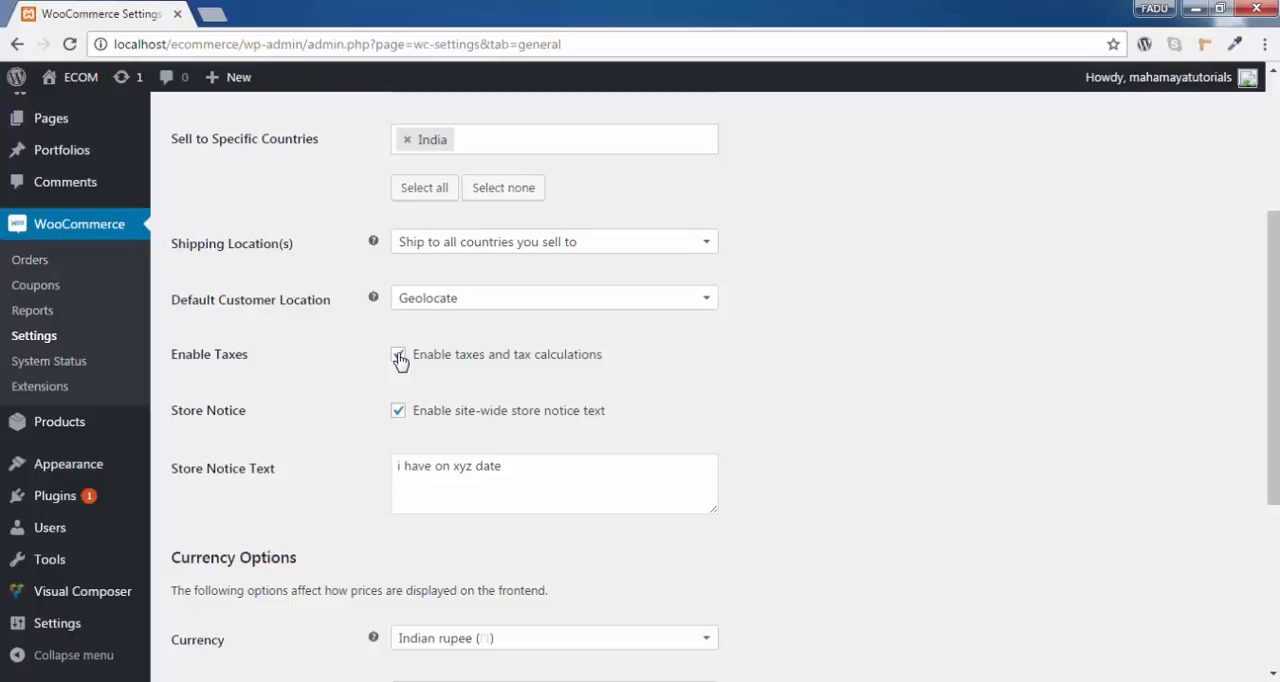
scroll(400, 355, "up", 2)
scroll(400, 358, "down", 5)
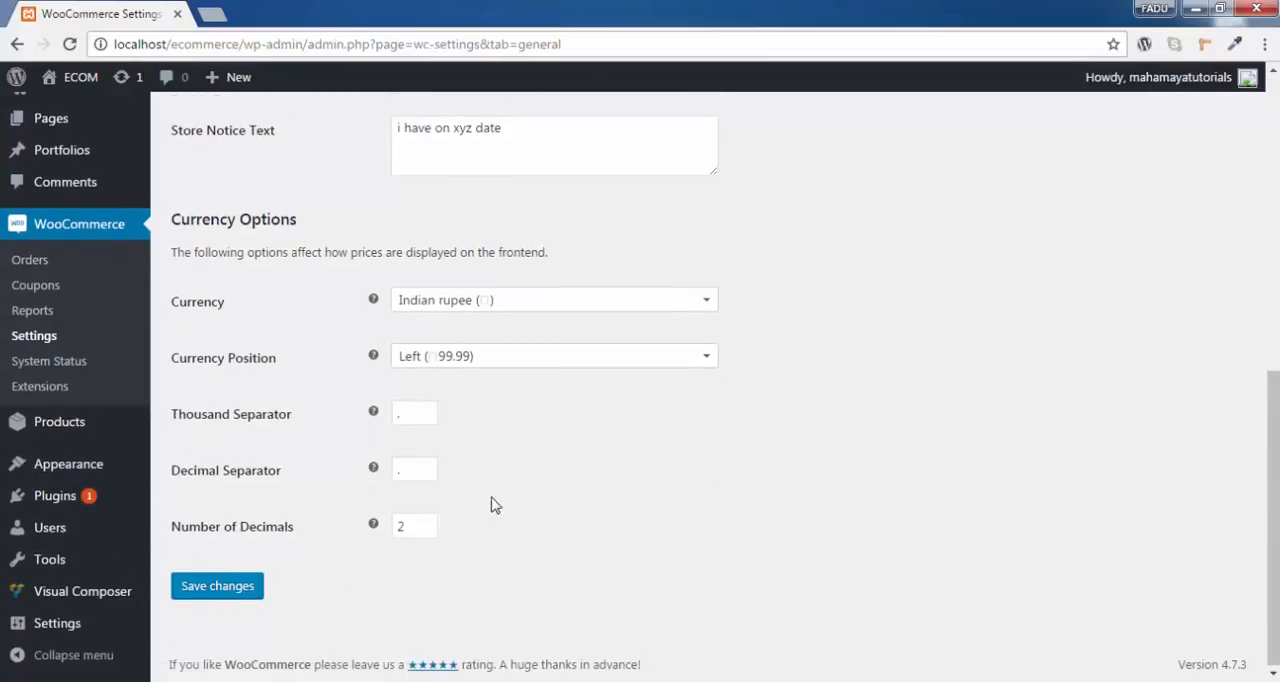
scroll(451, 369, "up", 10)
Open the tax options and choose the customer shipping address as the basis for calculating tax.
left_click(352, 140)
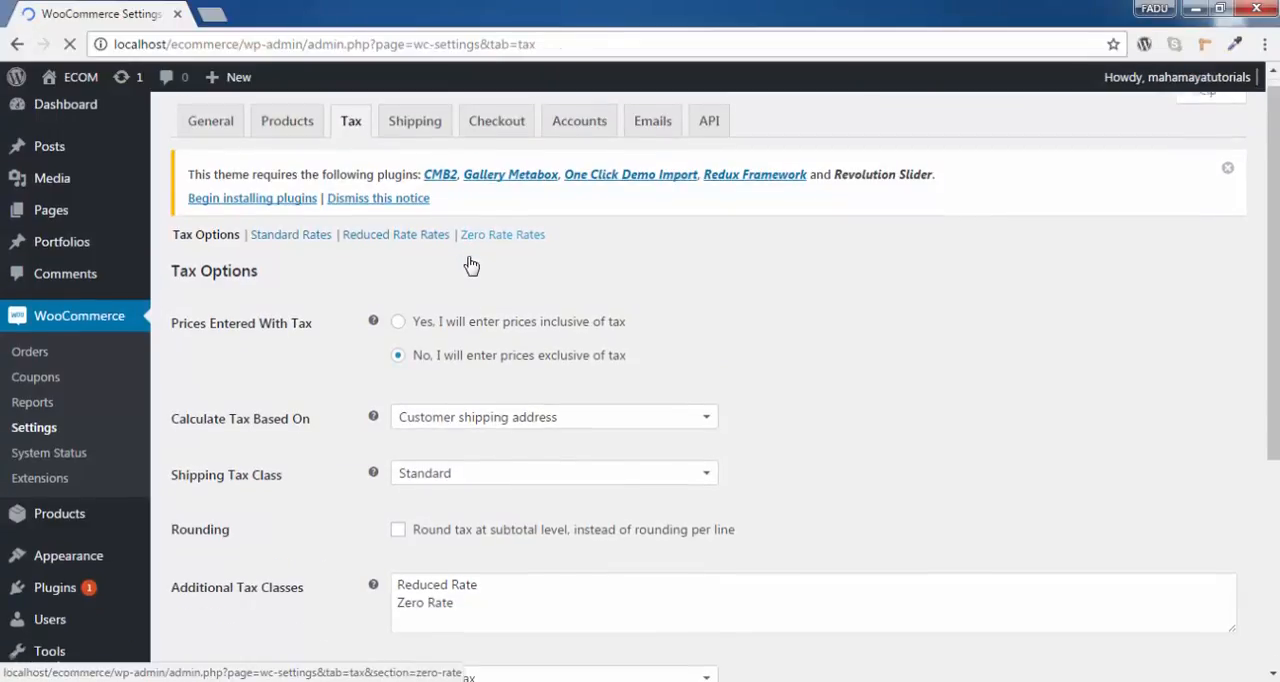
scroll(471, 265, "down", 1)
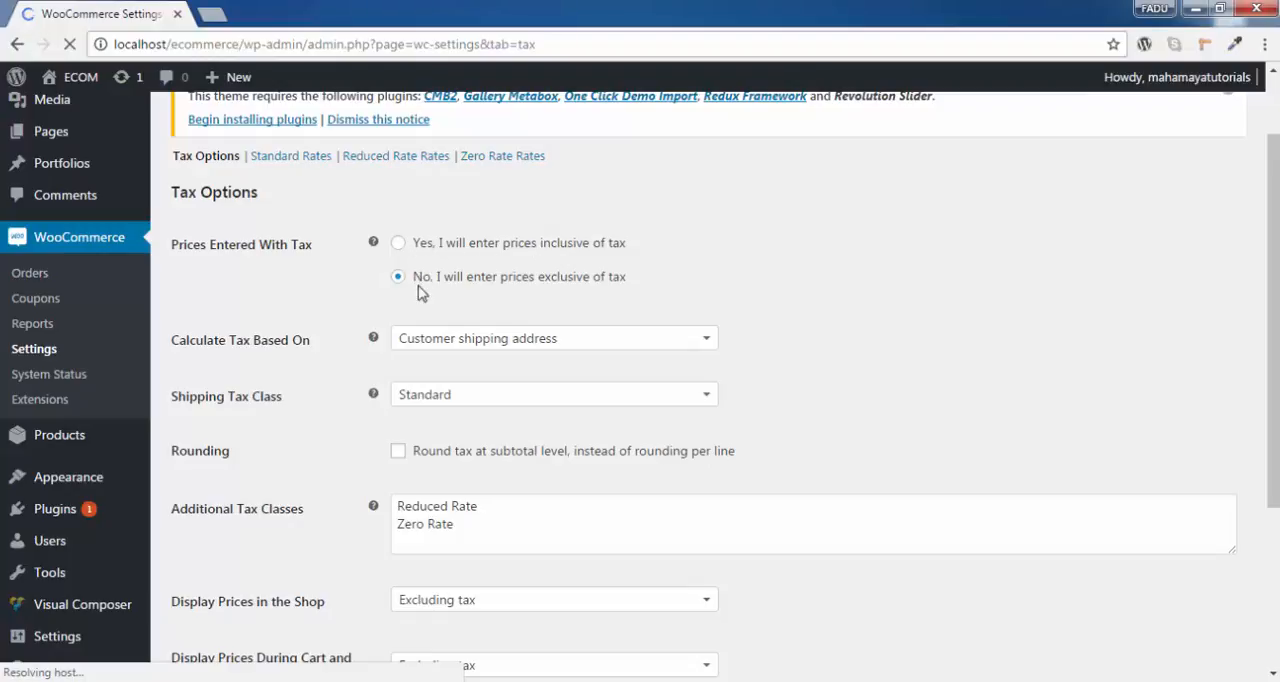
scroll(420, 292, "down", 1)
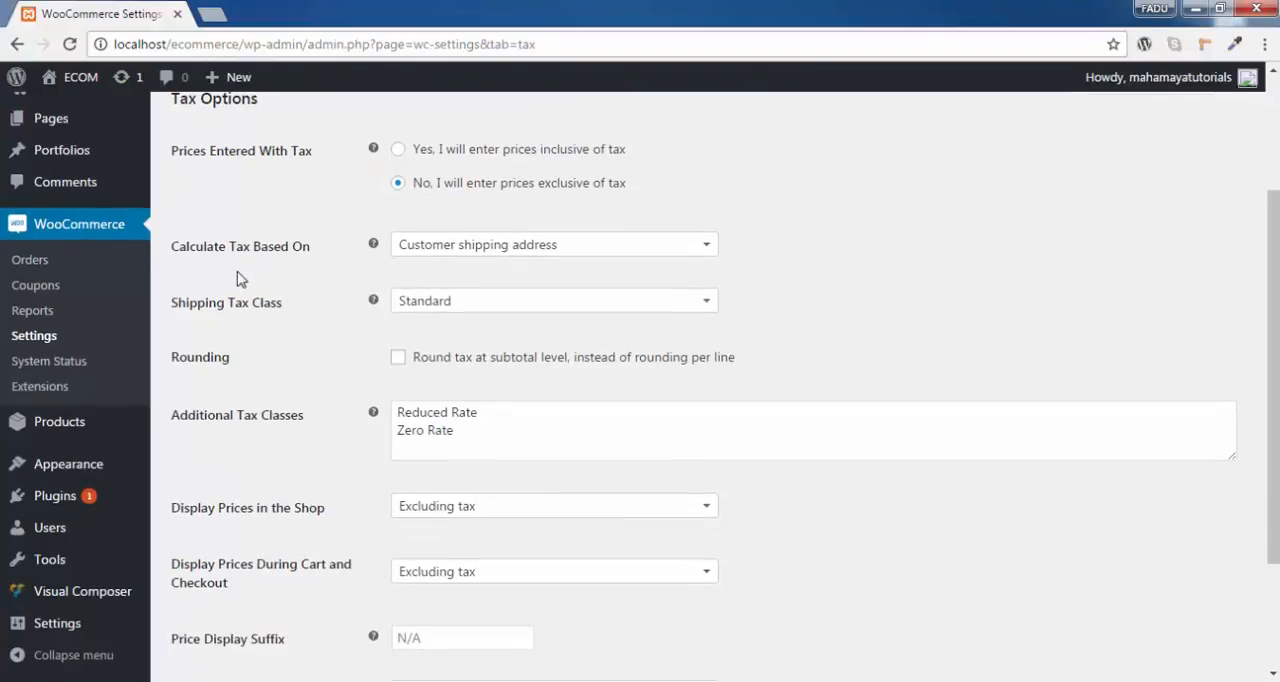
left_click(481, 254)
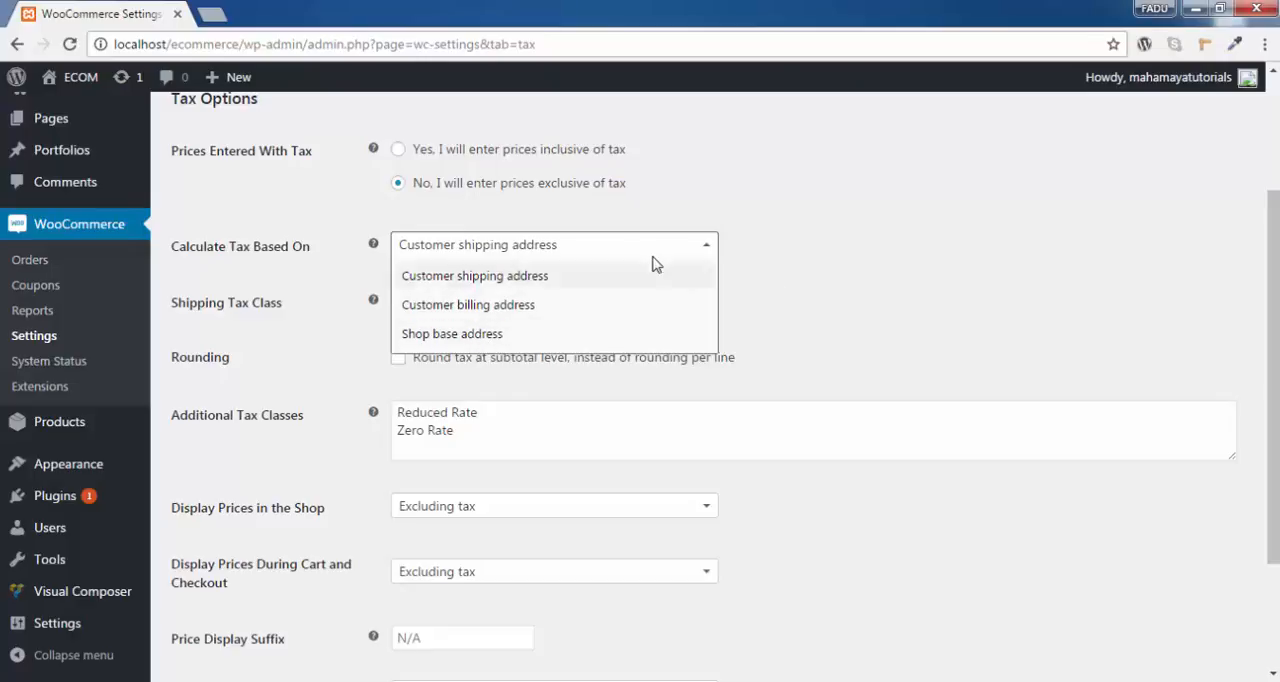
left_click(593, 293)
scroll(808, 283, "down", 1)
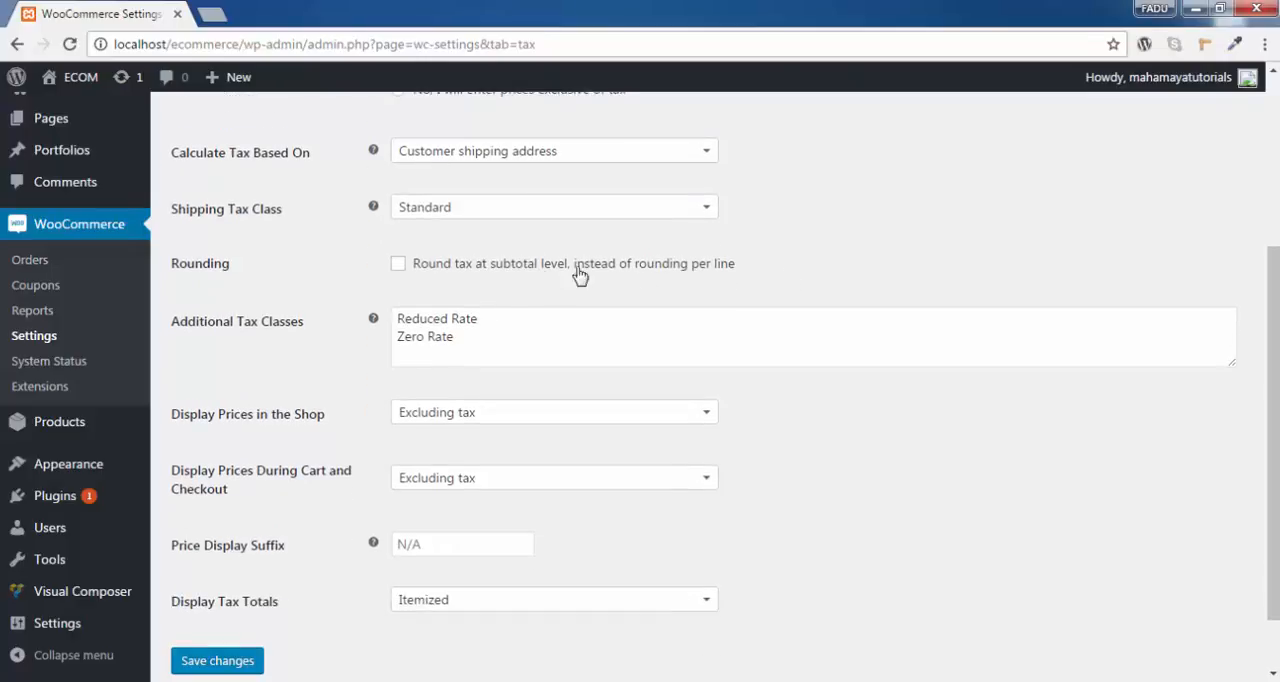
Set the shipping tax class to Shipping tax class based on cart items.
left_click(516, 212)
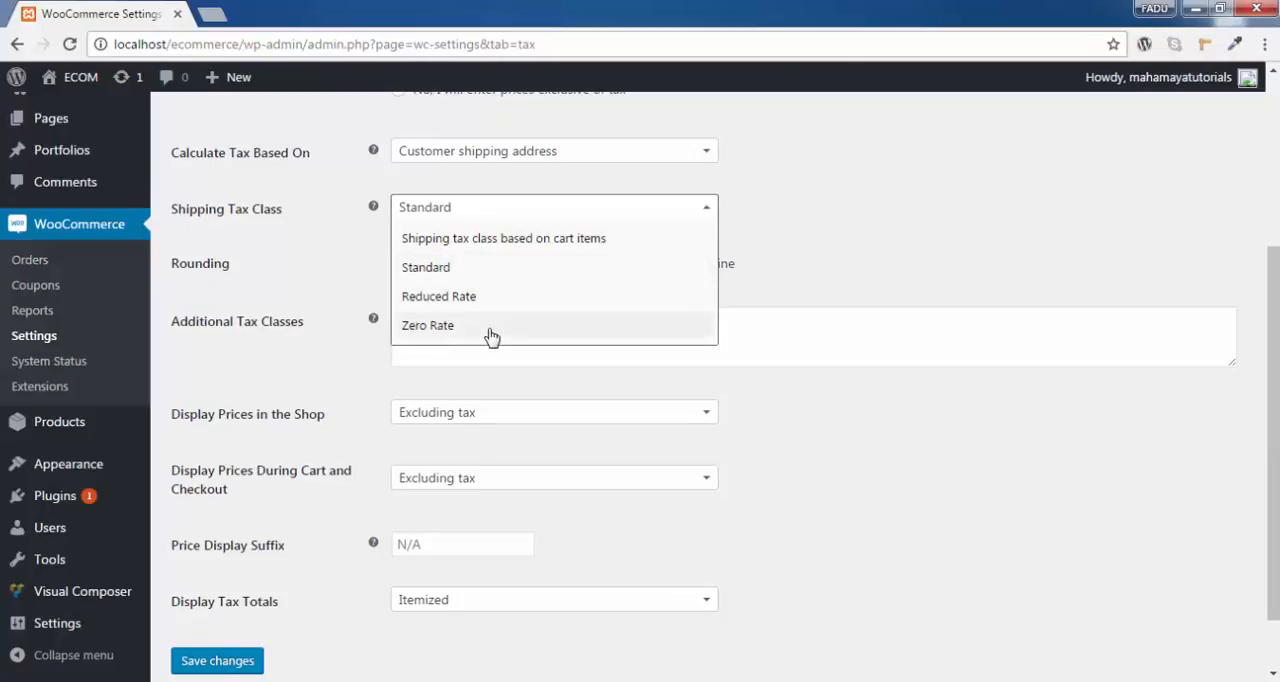
left_click(322, 343)
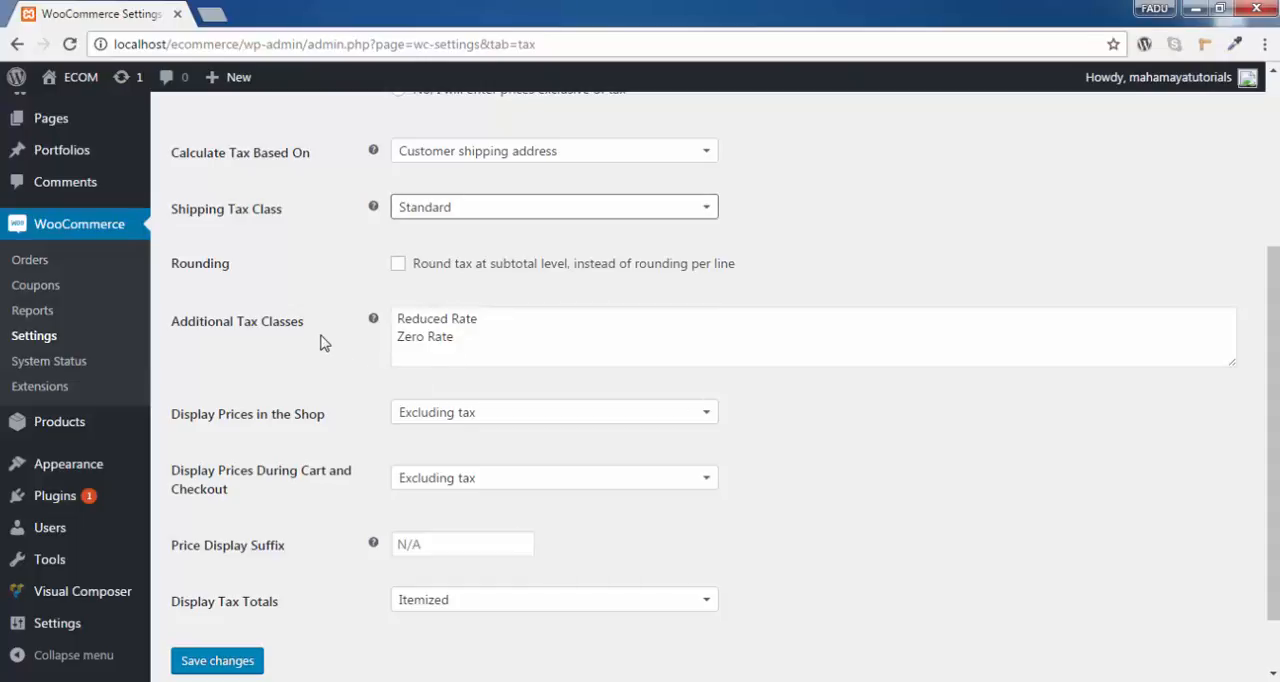
left_click_drag(304, 328, 172, 330)
left_click(500, 338)
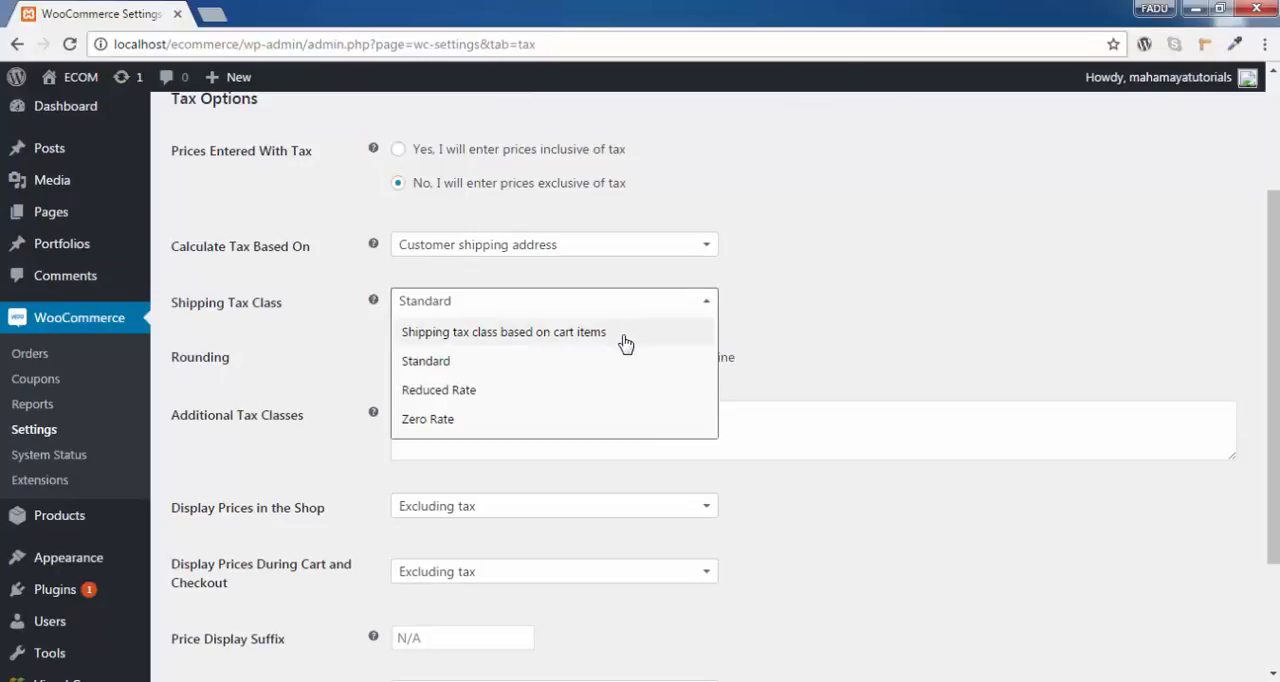
left_click(610, 343)
scroll(729, 331, "down", 1)
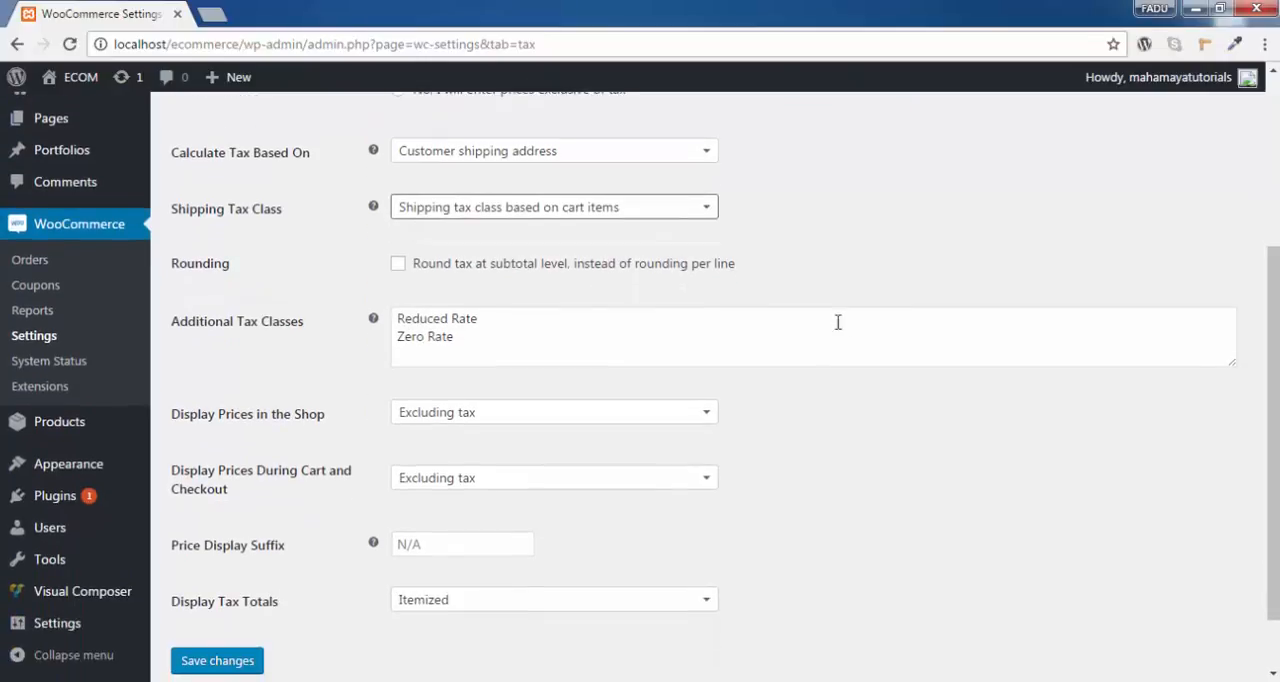
Save XYZ RATE as an additional tax class, and clear its line from the class list without saving.
left_click(486, 334)
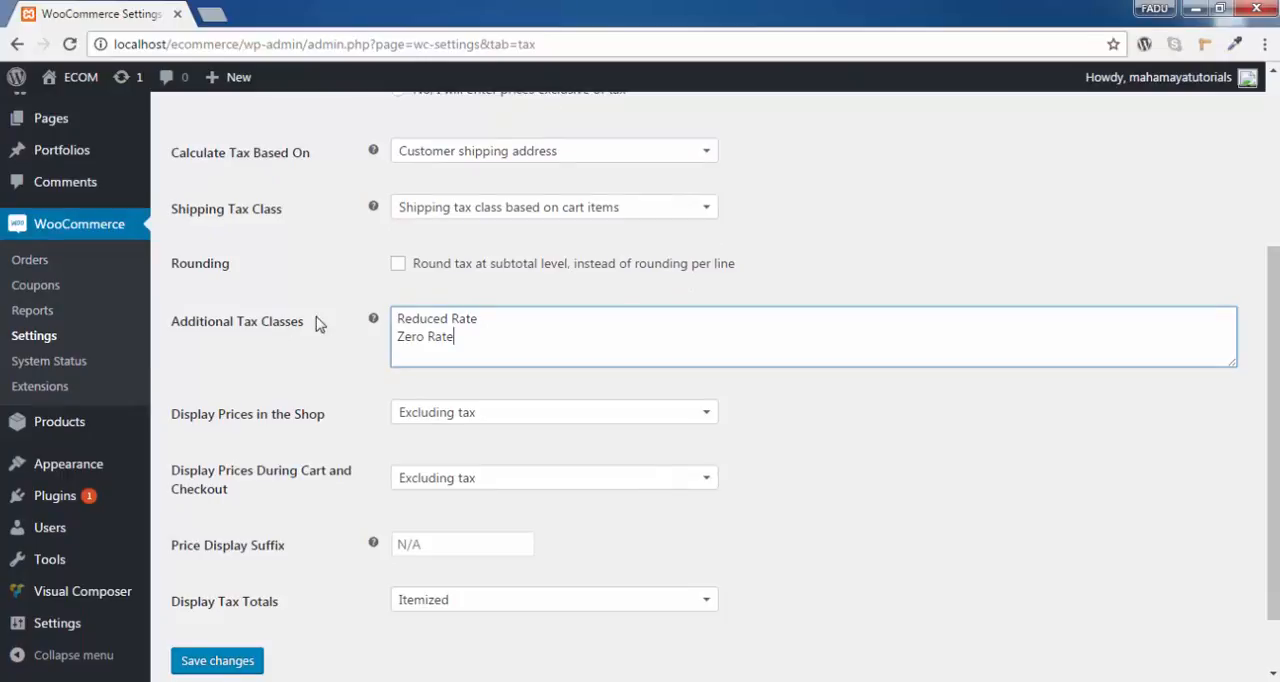
key("Return")
scroll(445, 333, "up", 3)
scroll(560, 275, "down", 3)
left_click_drag(460, 342, 406, 340)
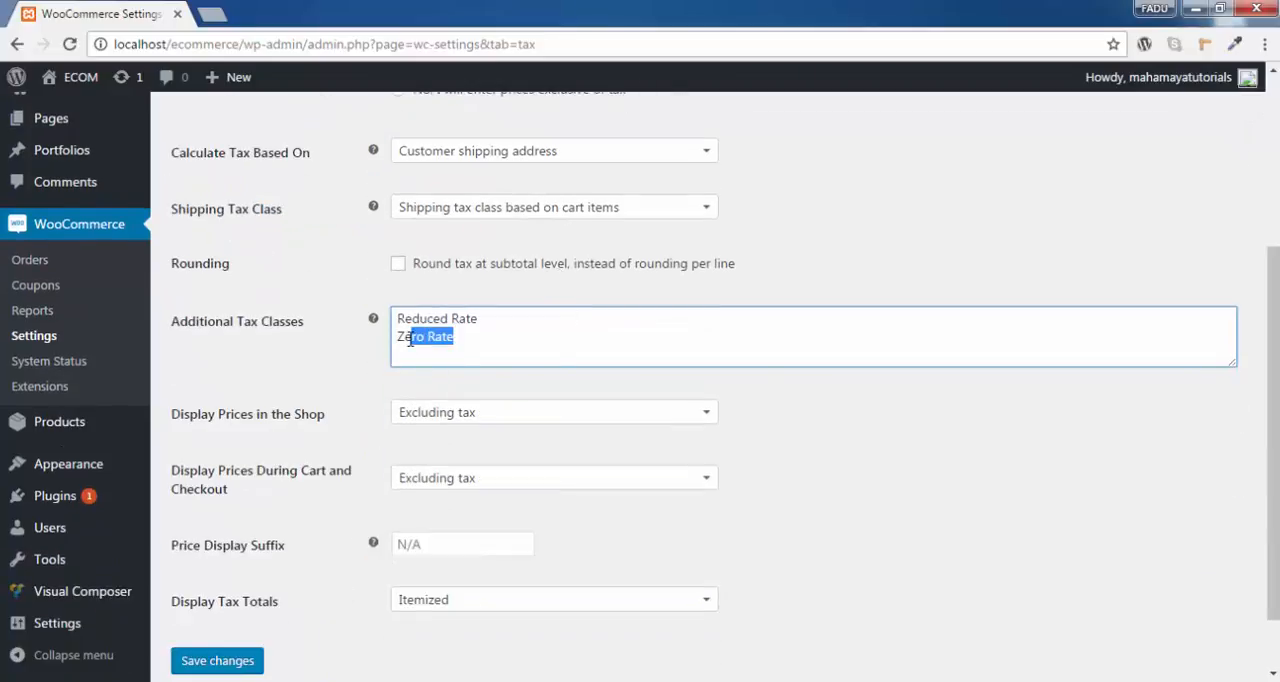
left_click(416, 356)
type("X")
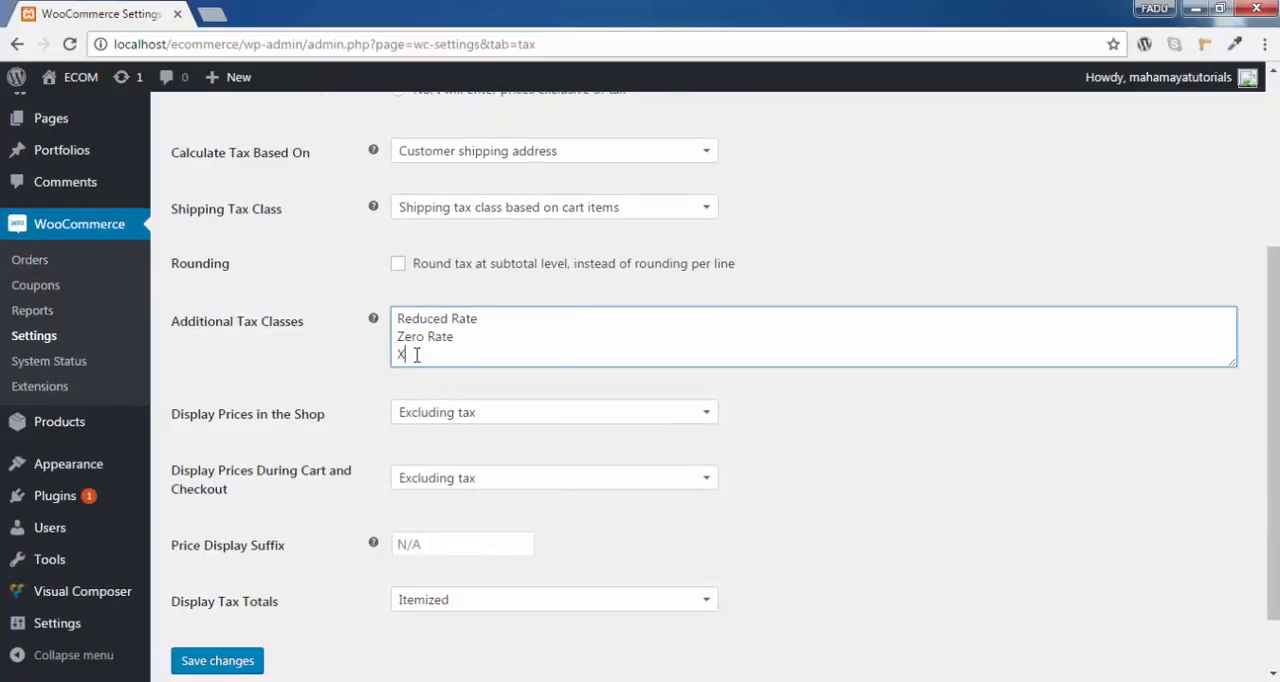
type("YZ RATE")
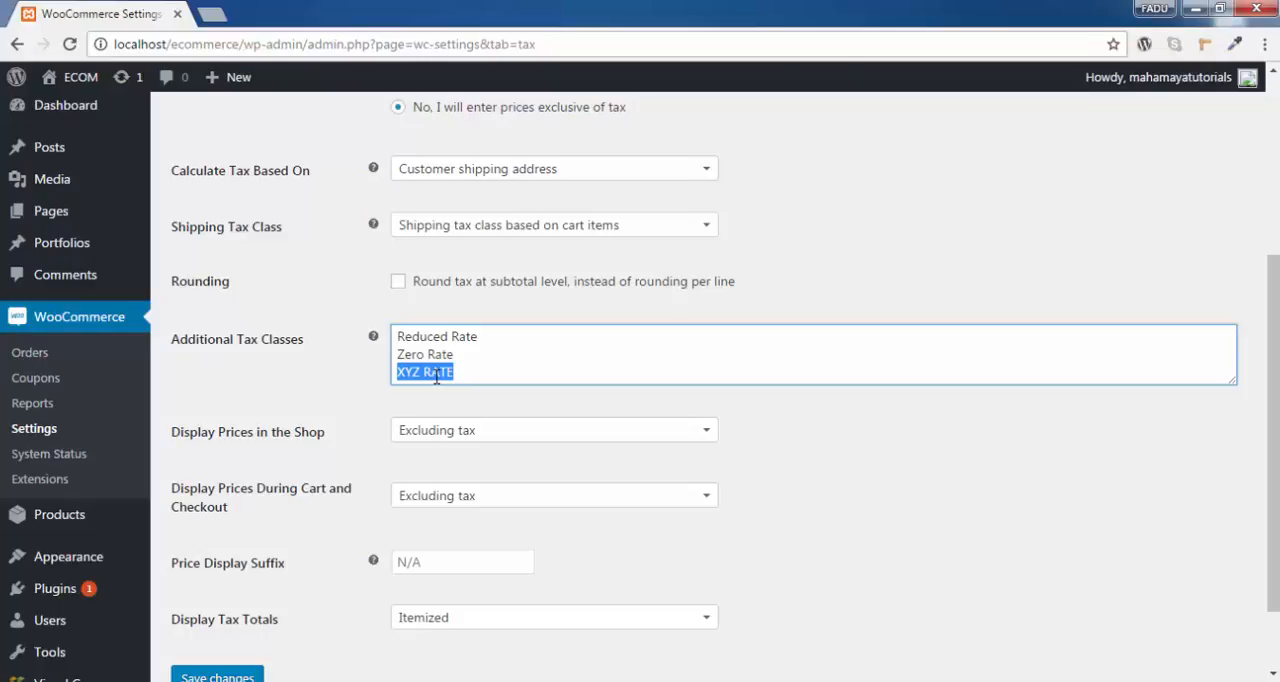
key("BackSpace")
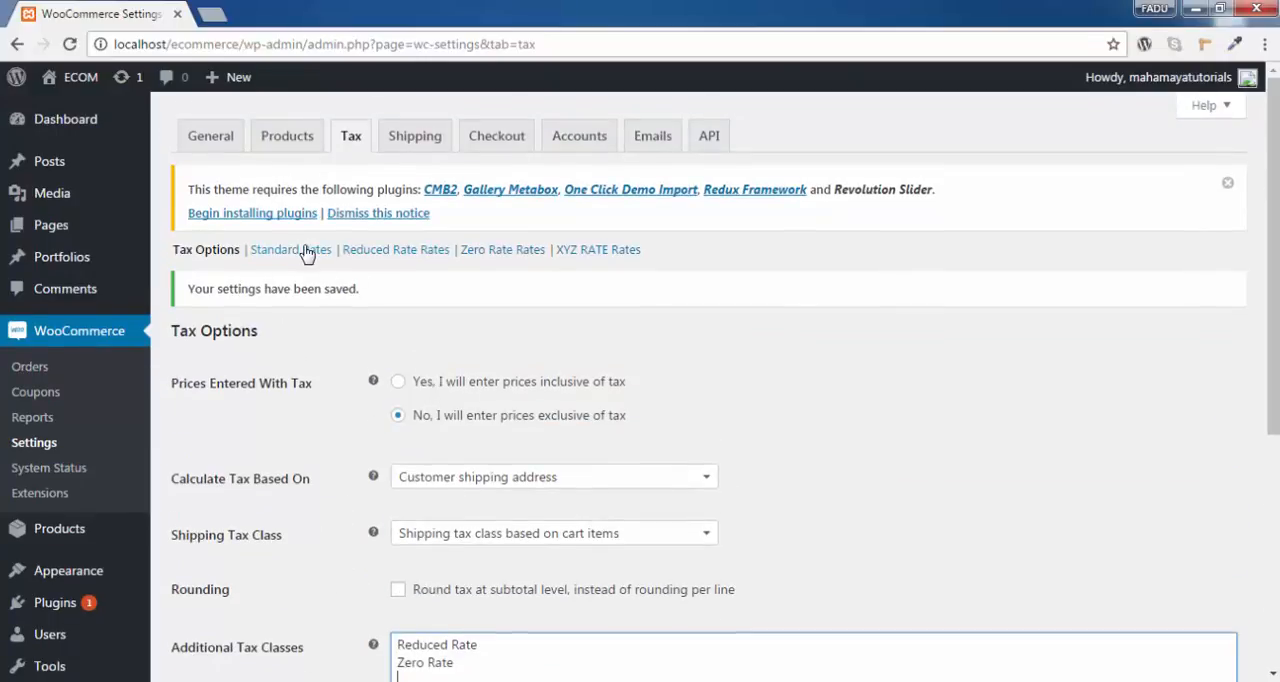
Insert a row in the Standard tax rates with country code IN and state code AP.
left_click(311, 256)
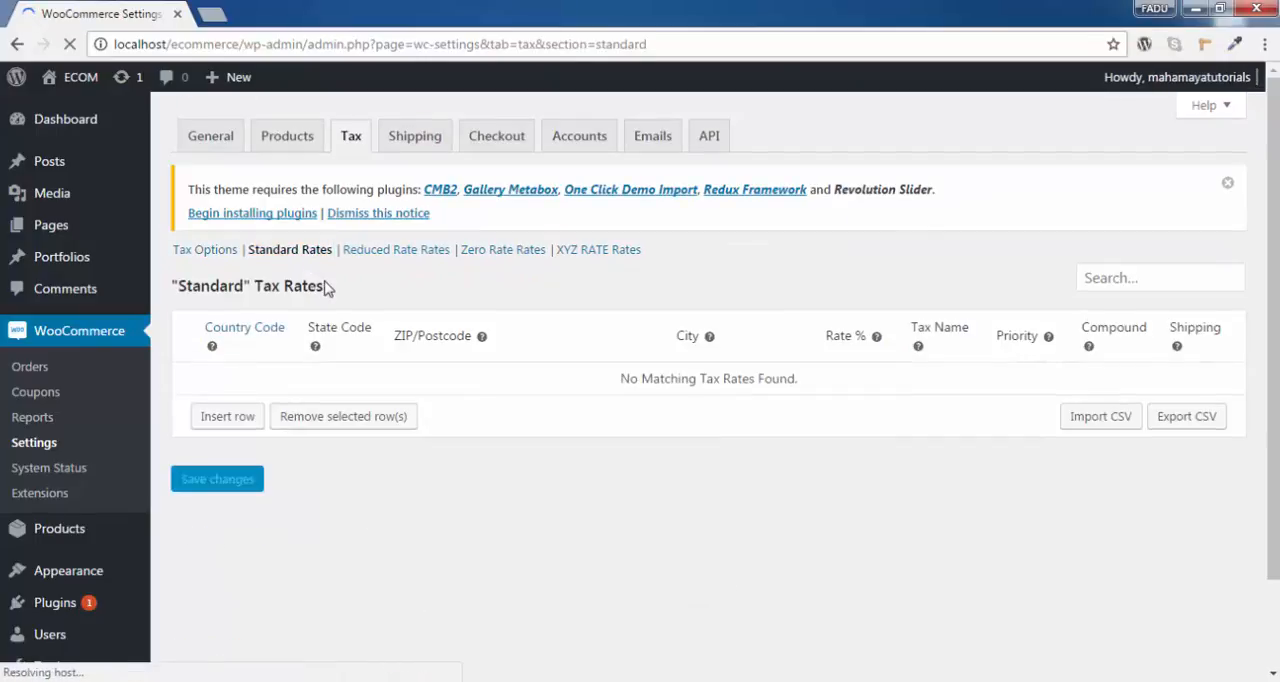
scroll(309, 297, "down", 1)
left_click(237, 326)
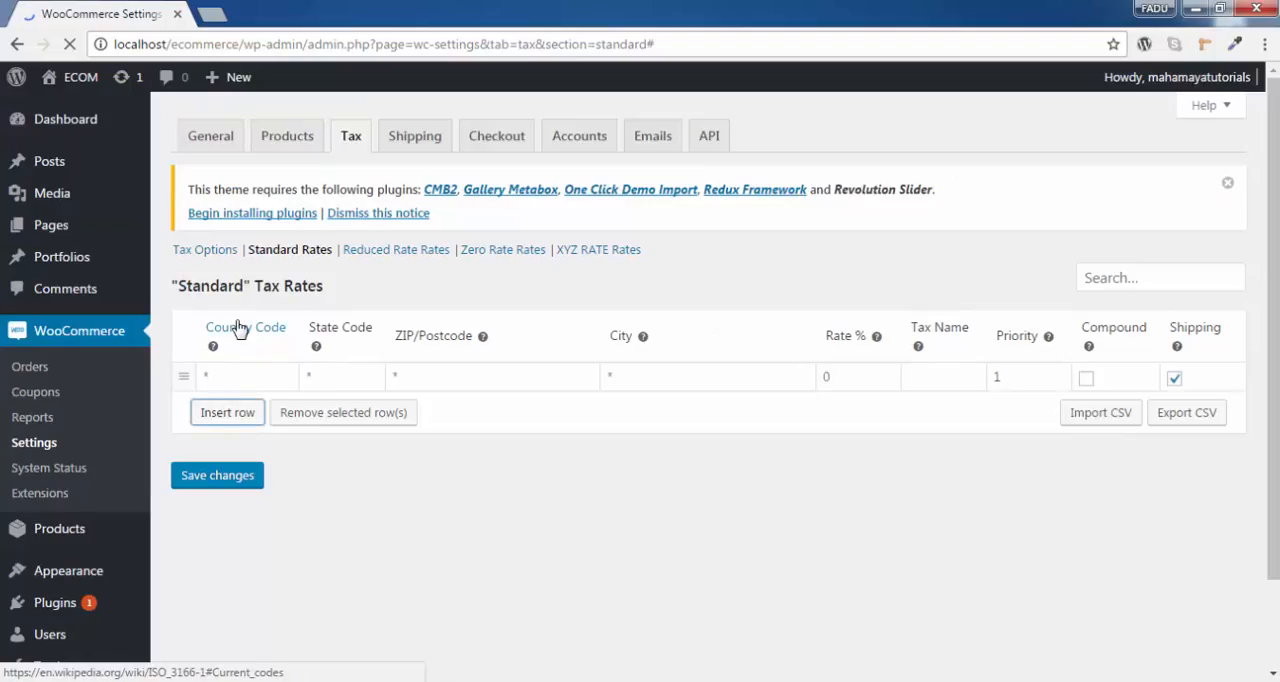
left_click(234, 378)
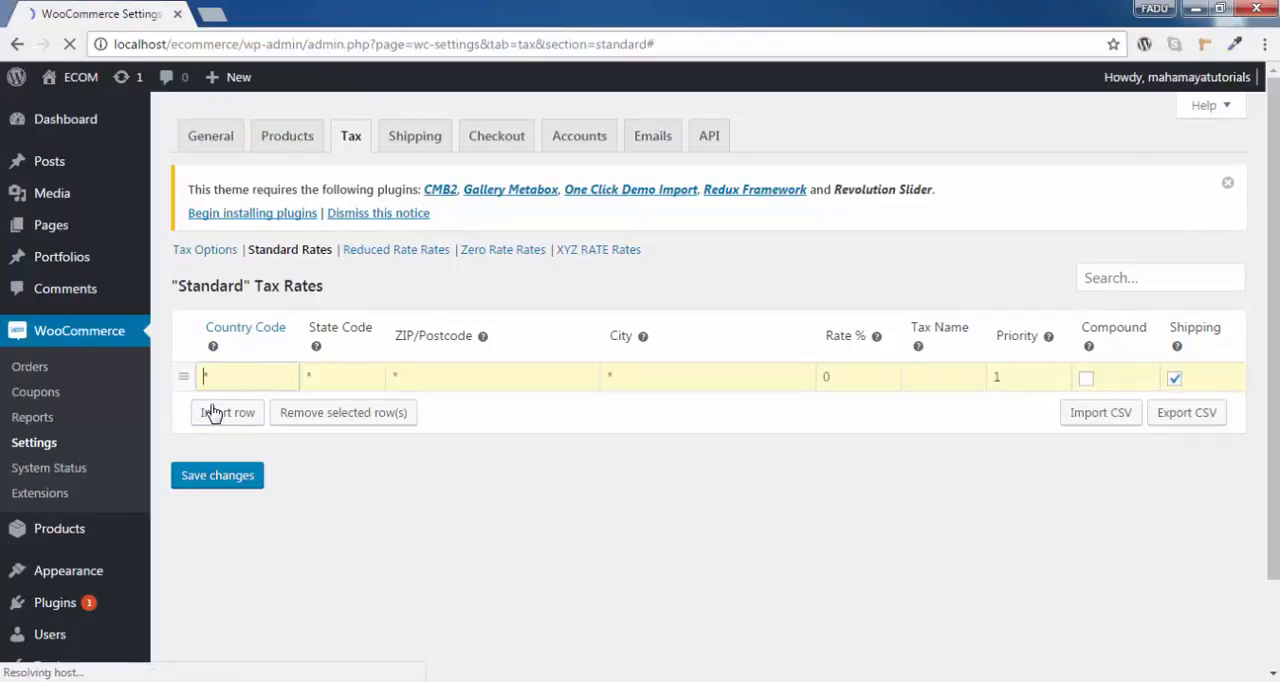
left_click(213, 413)
type("IN")
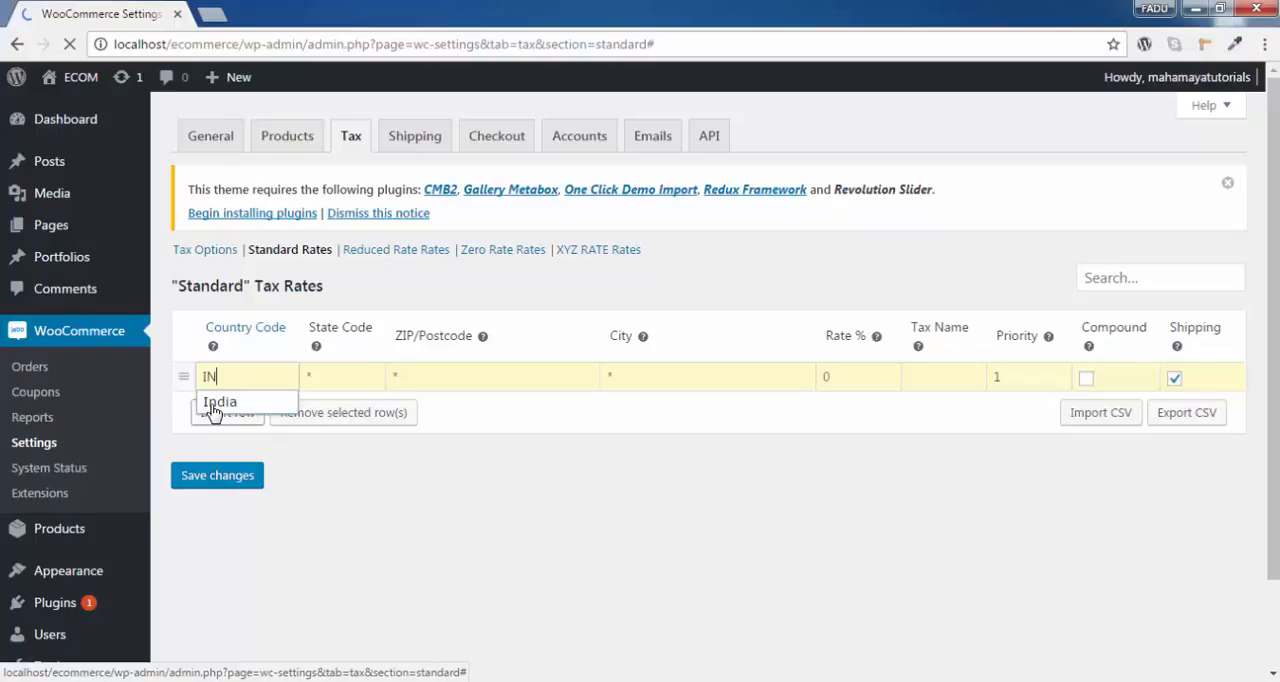
left_click(213, 405)
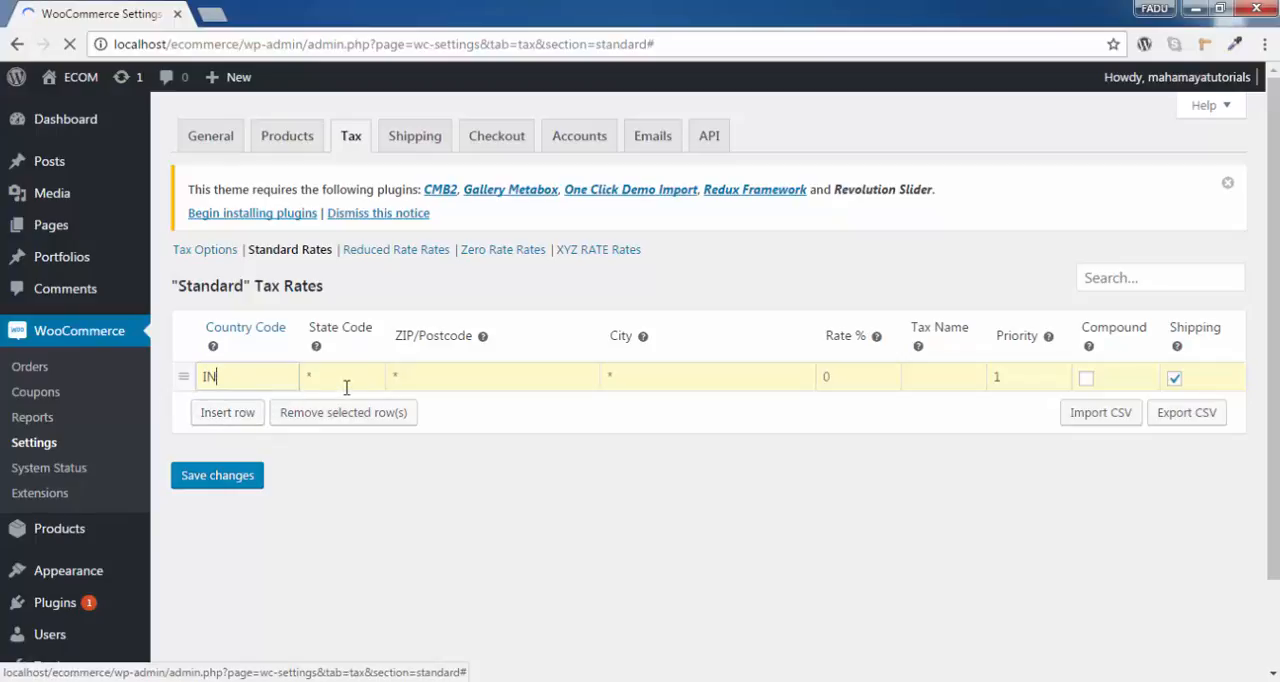
left_click(340, 385)
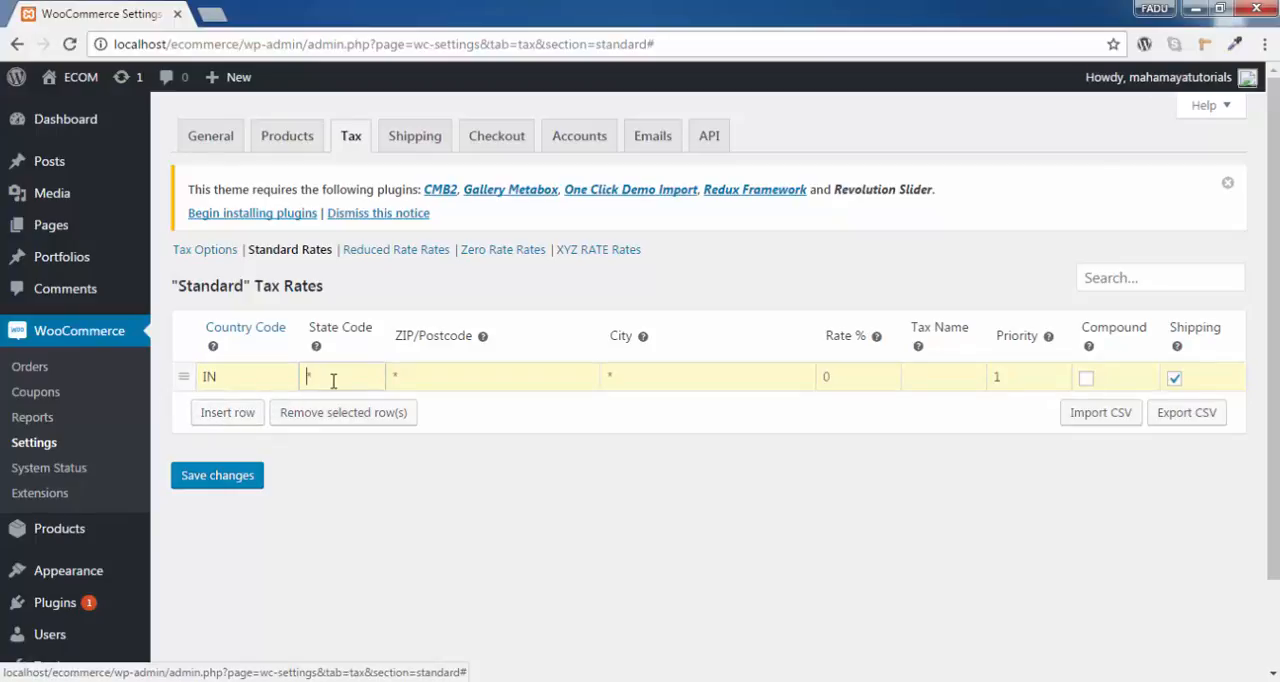
type("AP")
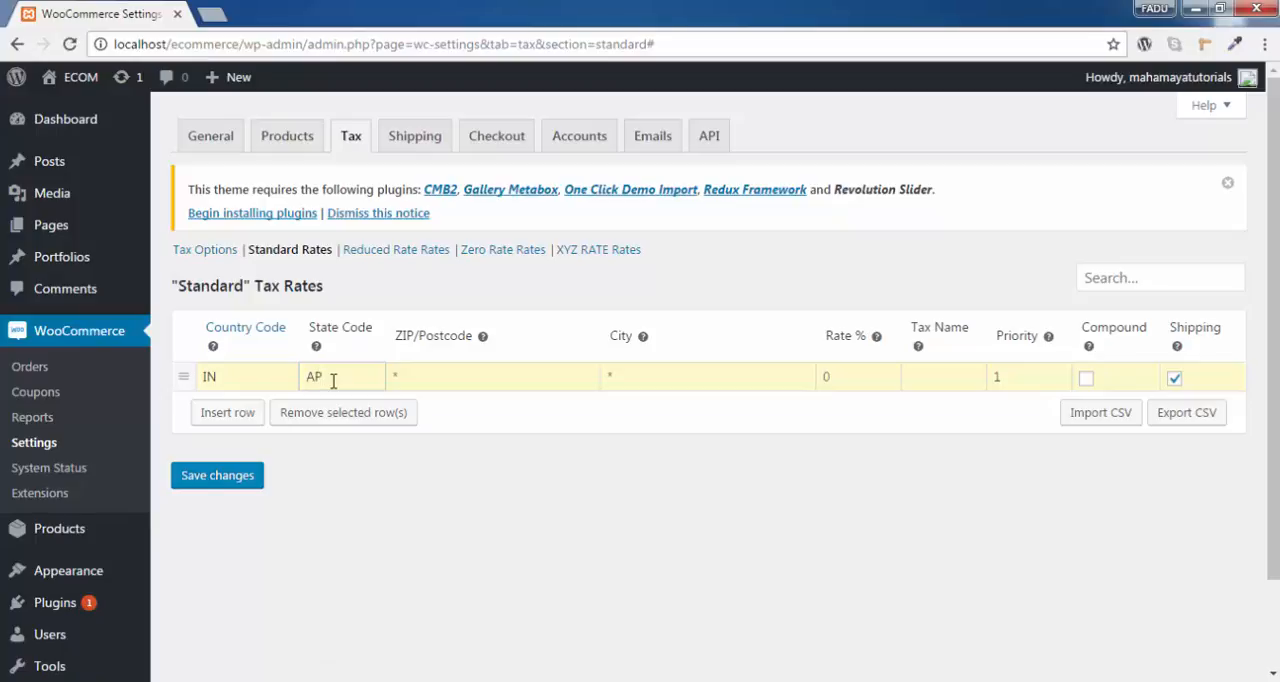
left_click(455, 372)
type("80001-800")
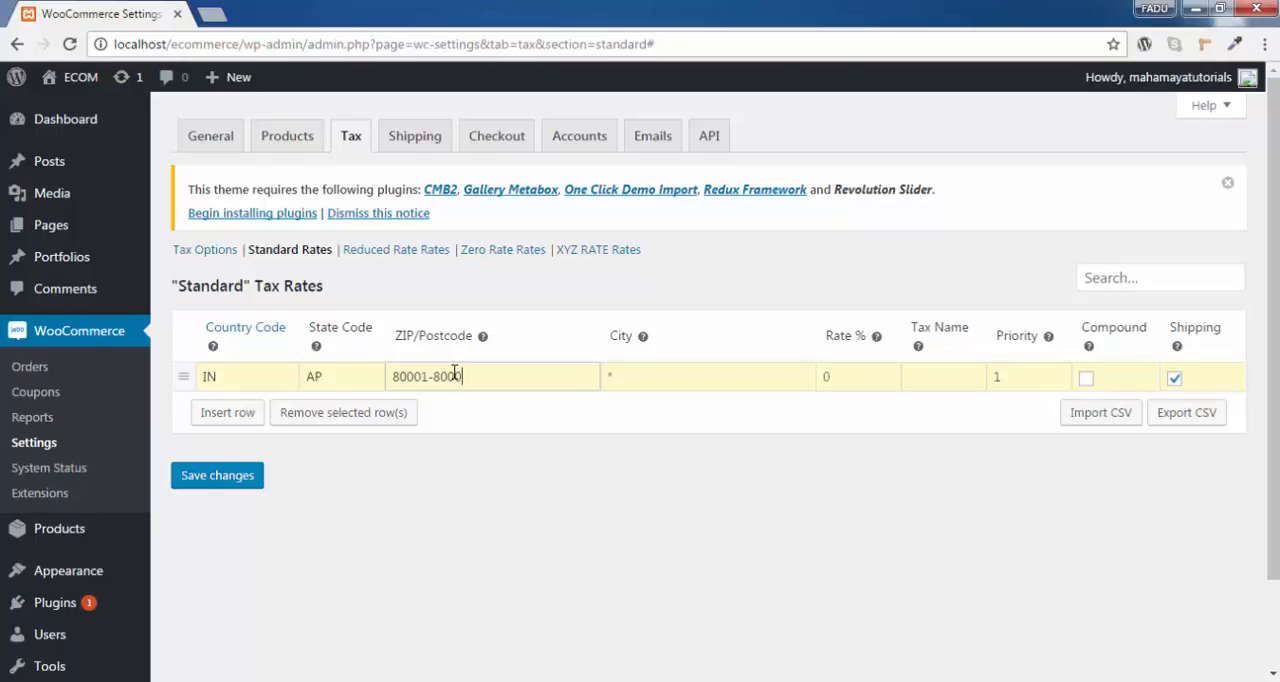
type("89;")
type("70001-70009")
left_click(670, 380)
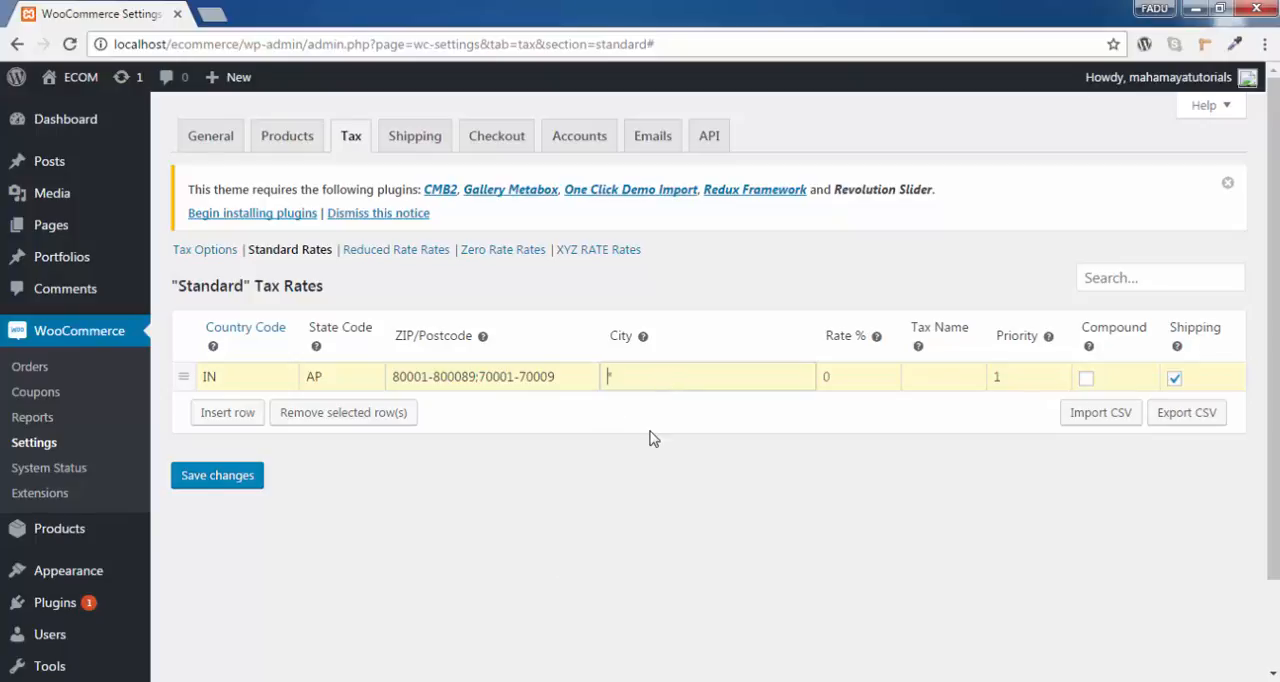
Set the Standard tax row's rate to 4 % and its tax name to SALES.
scroll(869, 323, "down", 2)
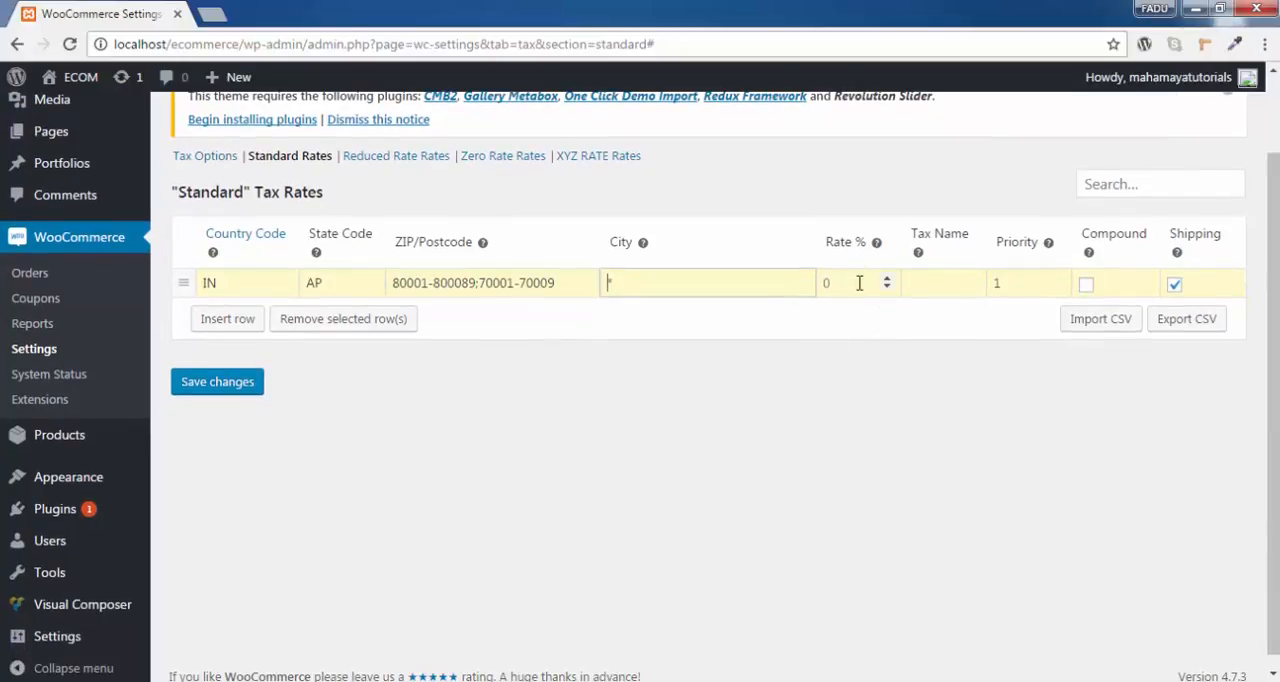
left_click(859, 283)
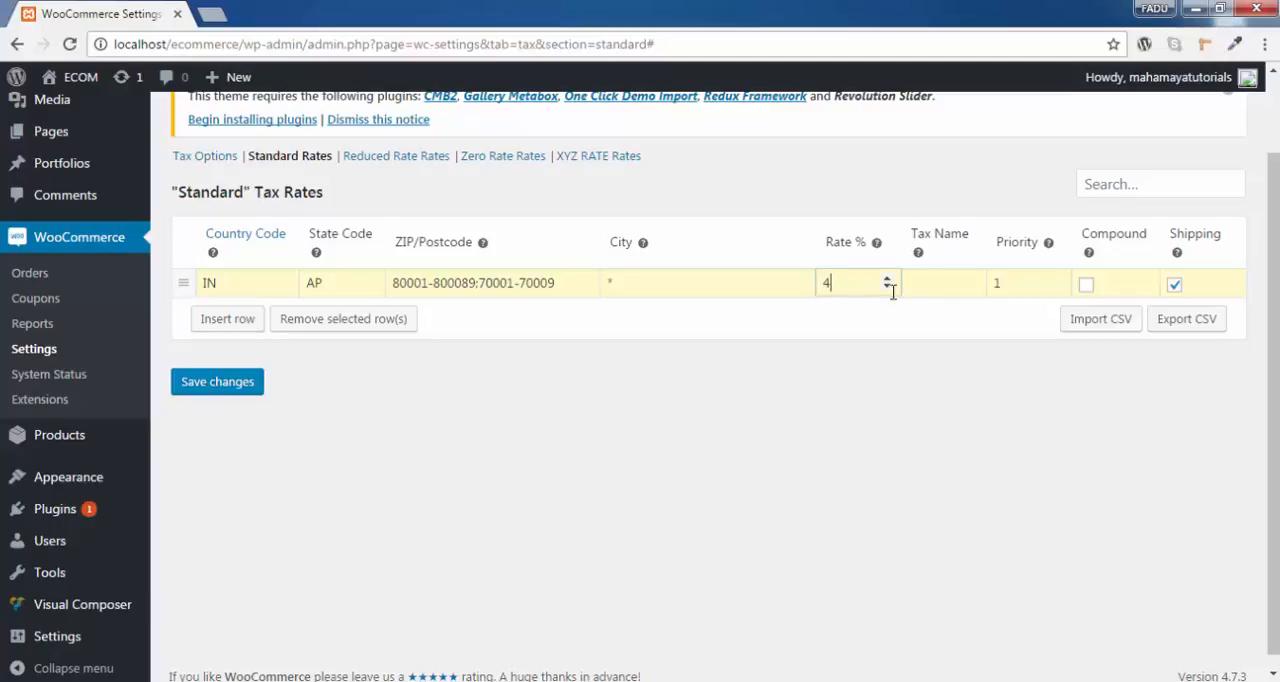
left_click(944, 290)
type("SALES")
key("Tab")
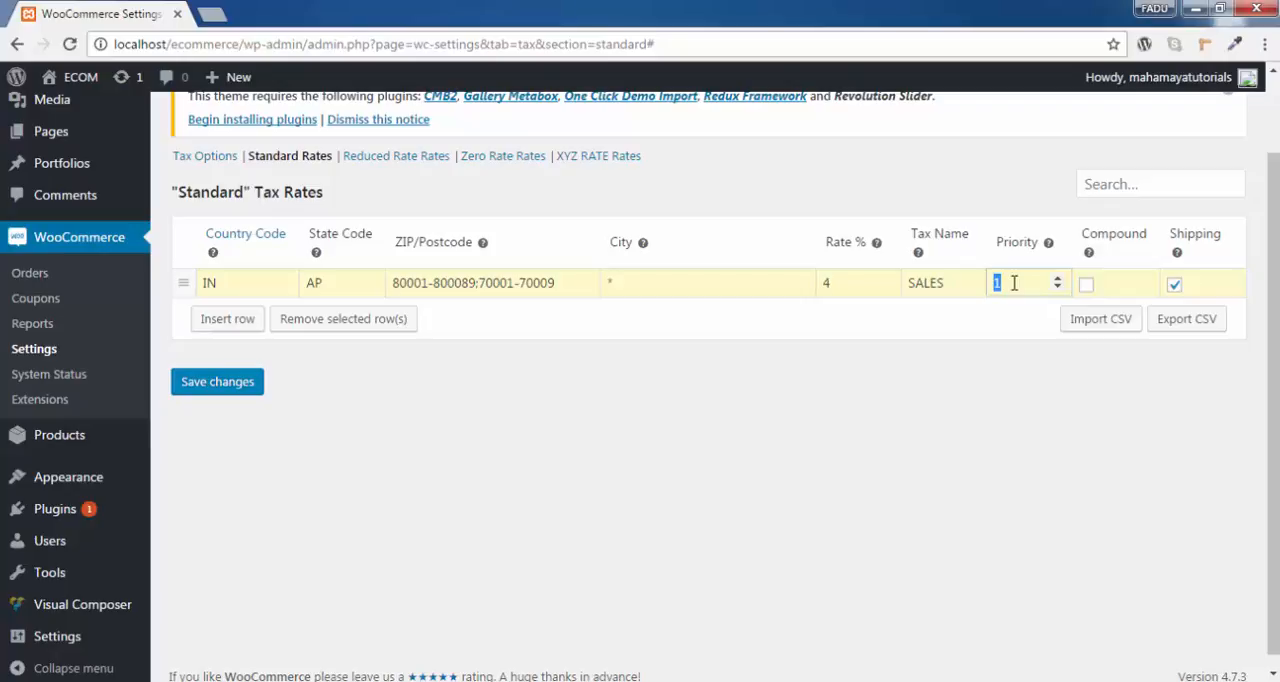
left_click(1033, 330)
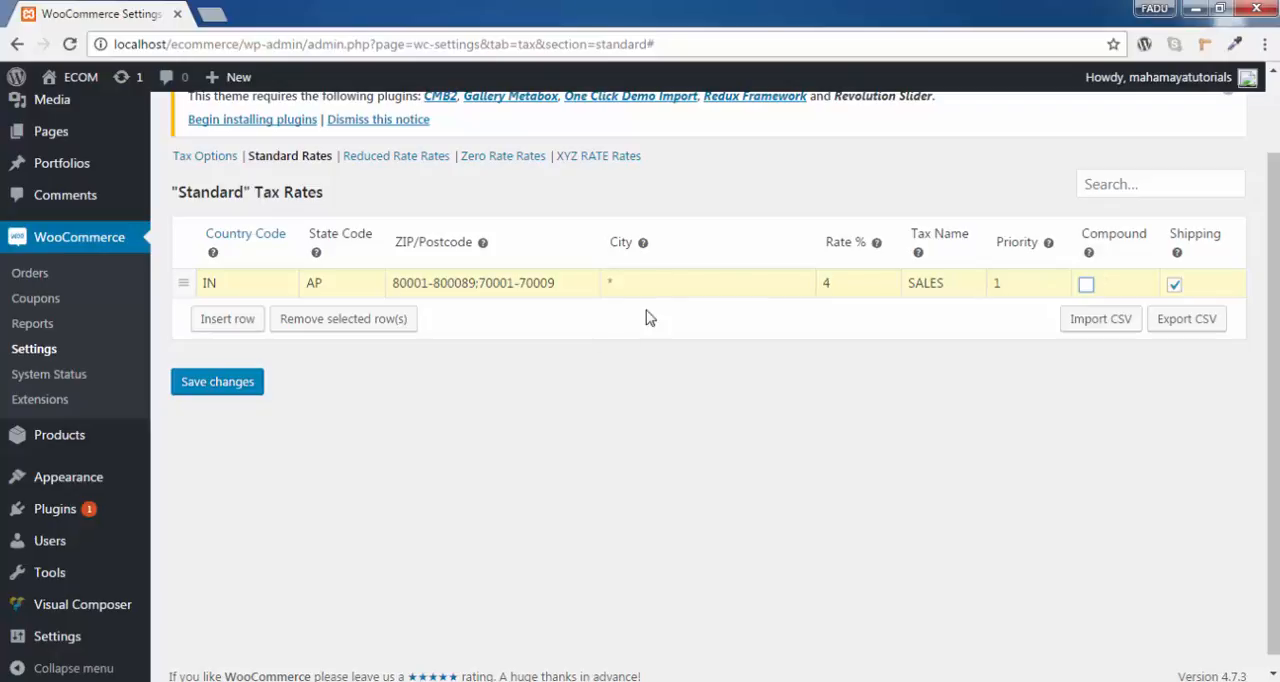
left_click(832, 283)
left_click_drag(835, 283, 809, 284)
left_click(851, 290)
left_click(1174, 285)
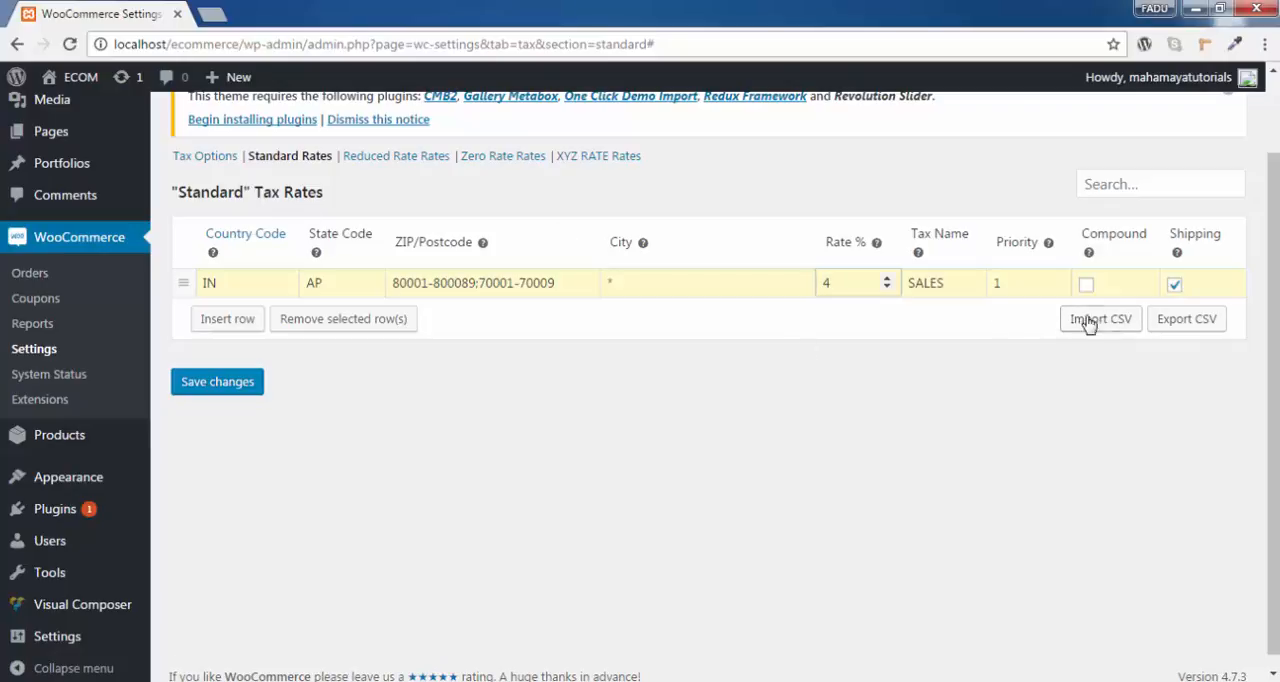
Insert a second, blank row in the Standard tax rates and remove it.
left_click(246, 332)
left_click(237, 406)
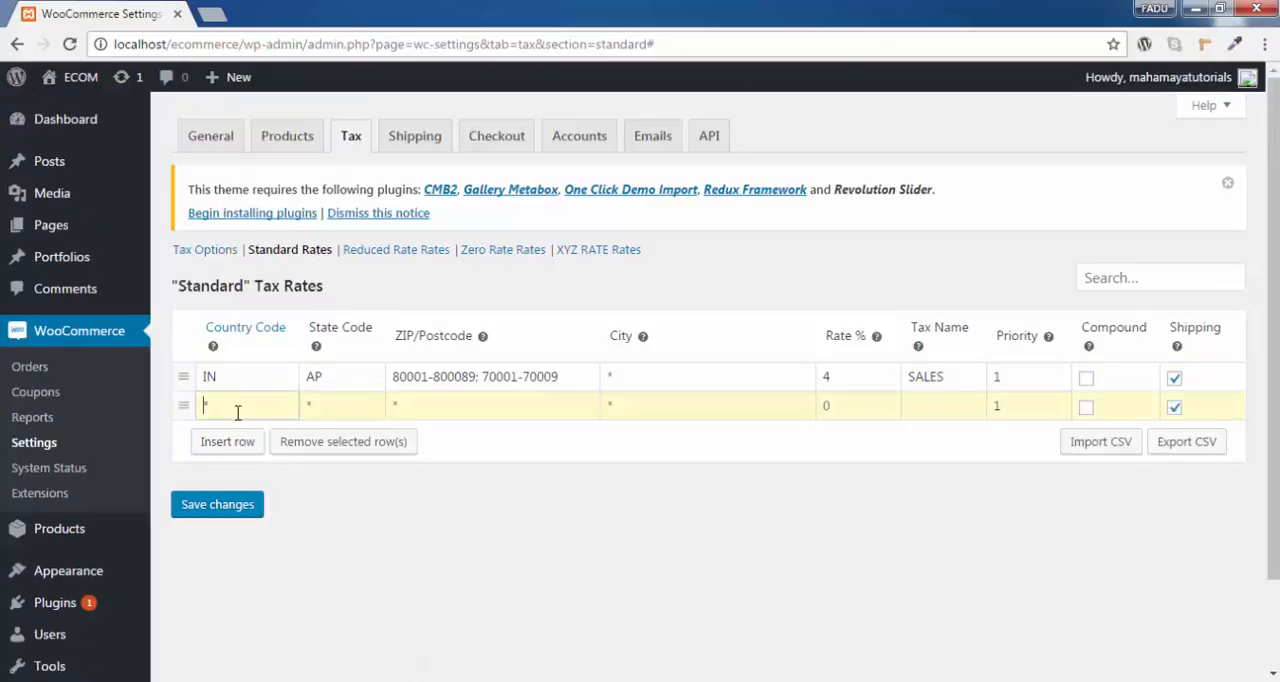
left_click(370, 411)
left_click(413, 404)
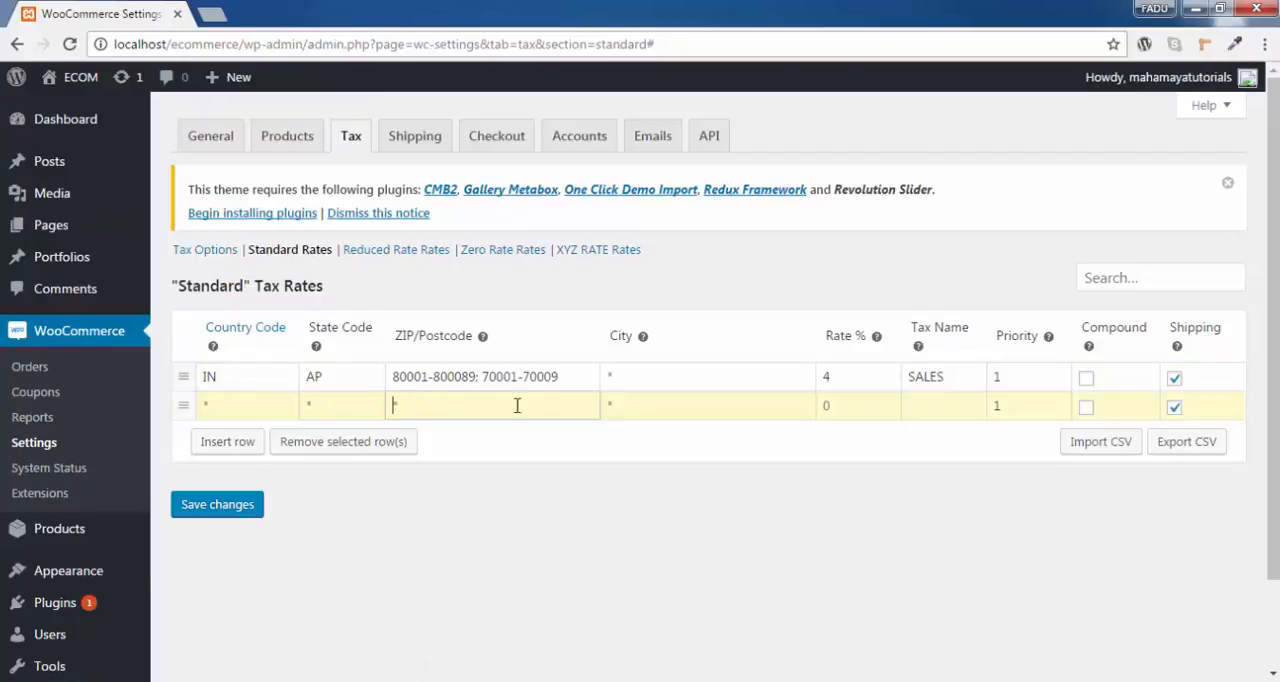
left_click(635, 405)
left_click(861, 404)
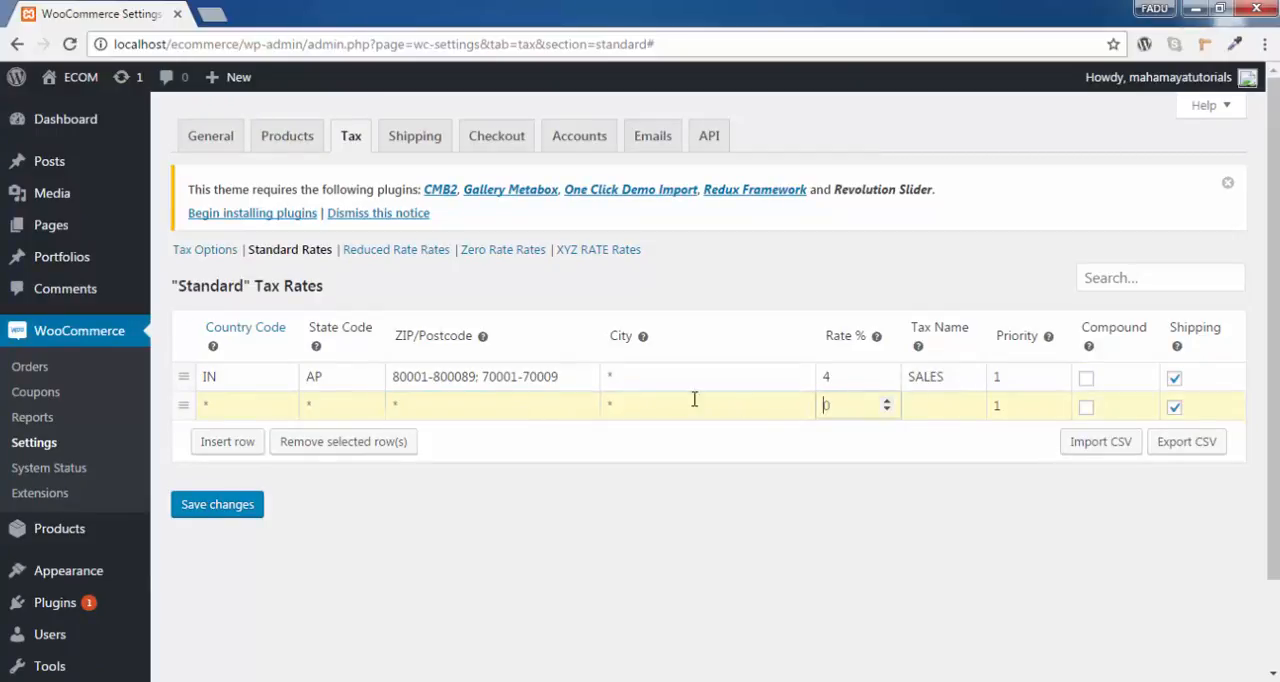
left_click(357, 443)
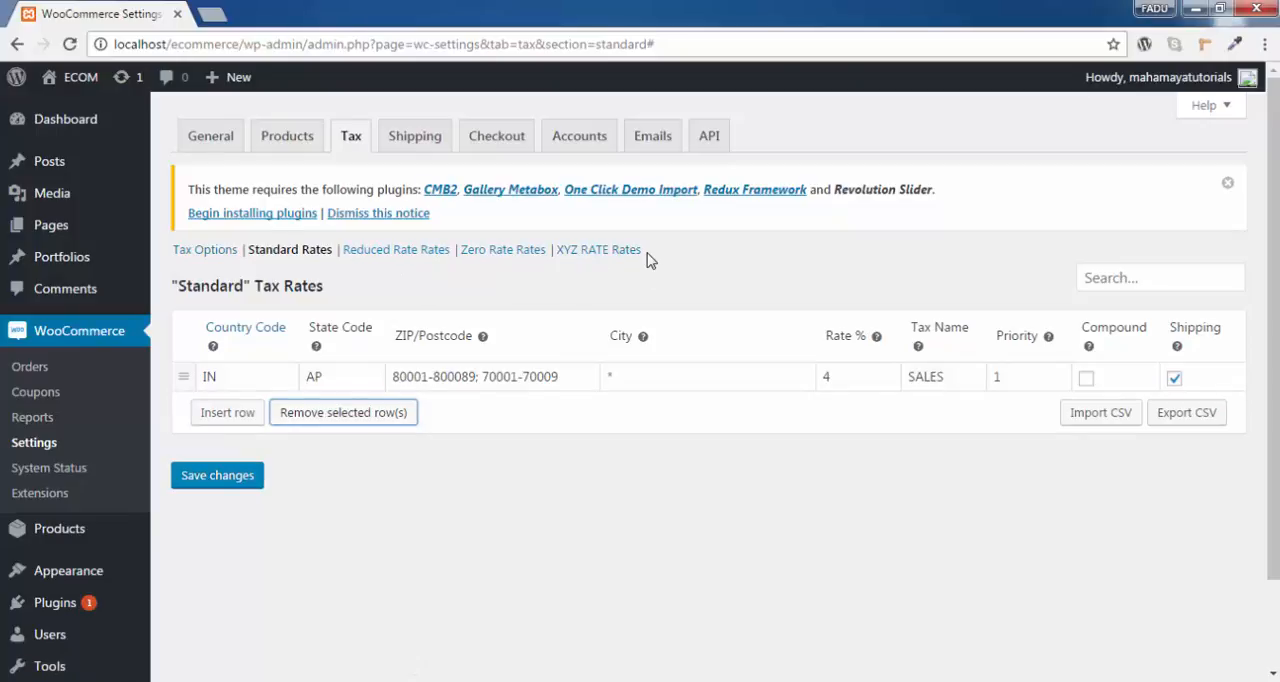
Review the tax rate tables of the Reduced Rate and Zero Rate classes.
left_click(432, 250)
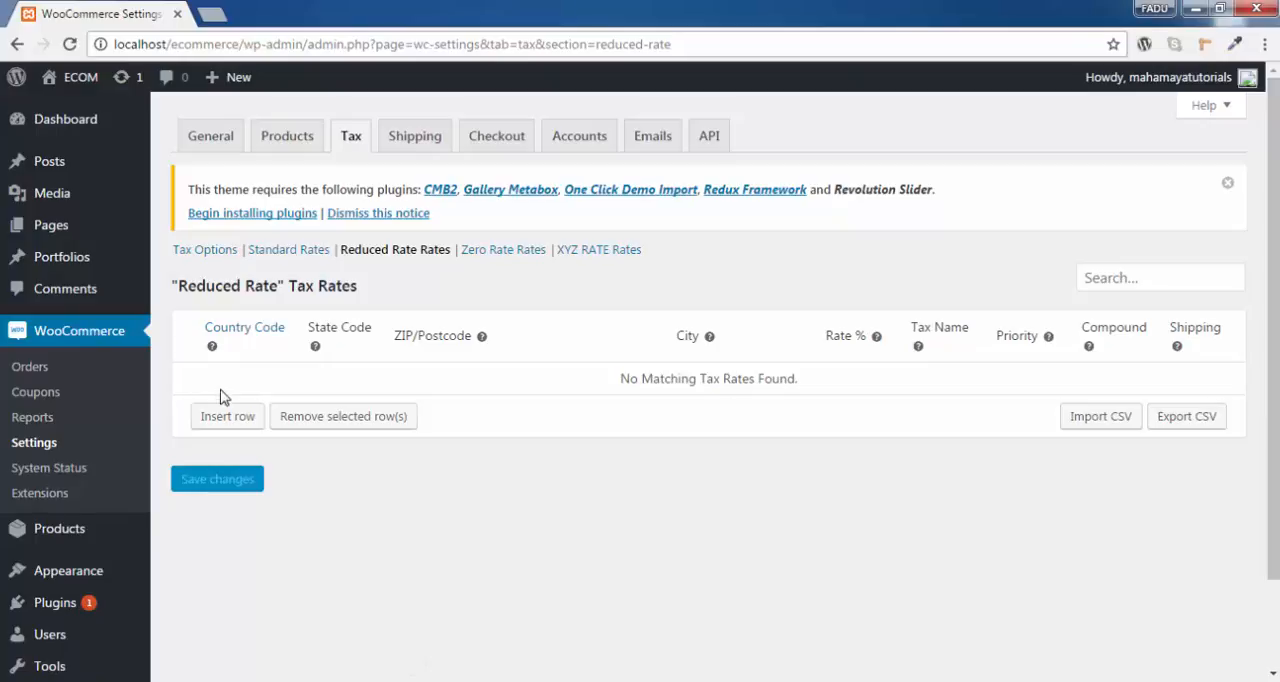
left_click(508, 255)
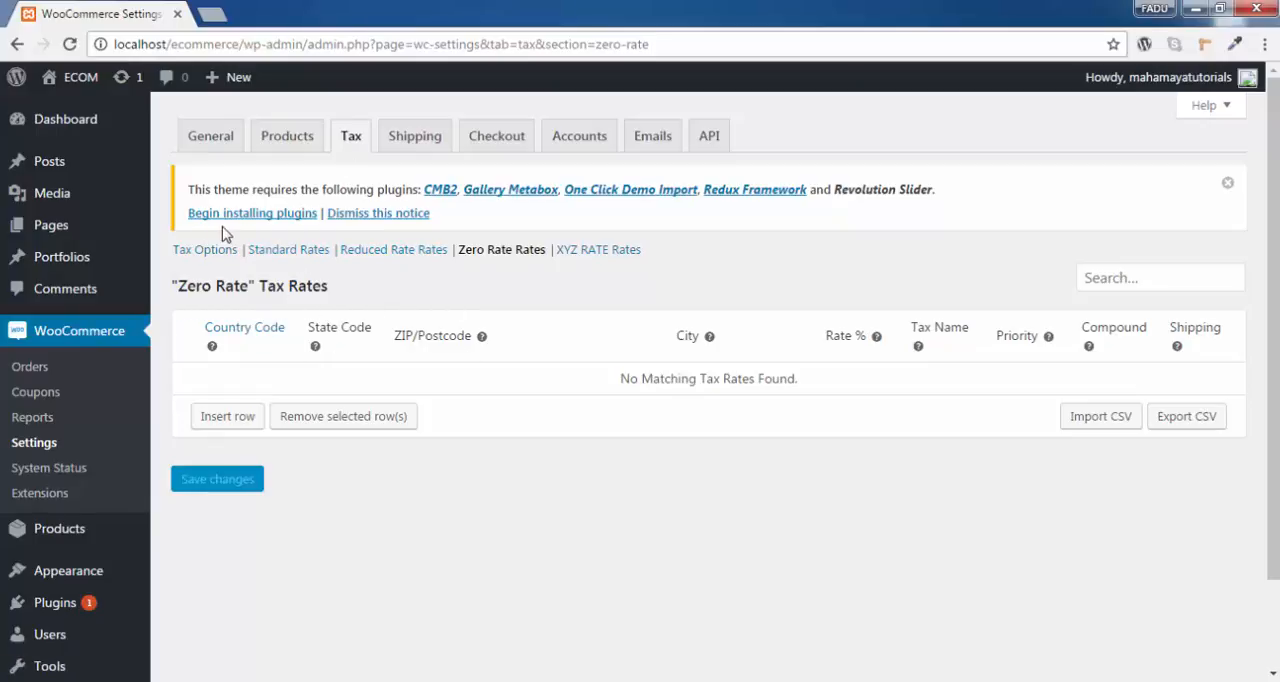
In the tax options, keep shop prices excluding tax and set prices during cart and checkout to display including tax.
left_click(217, 254)
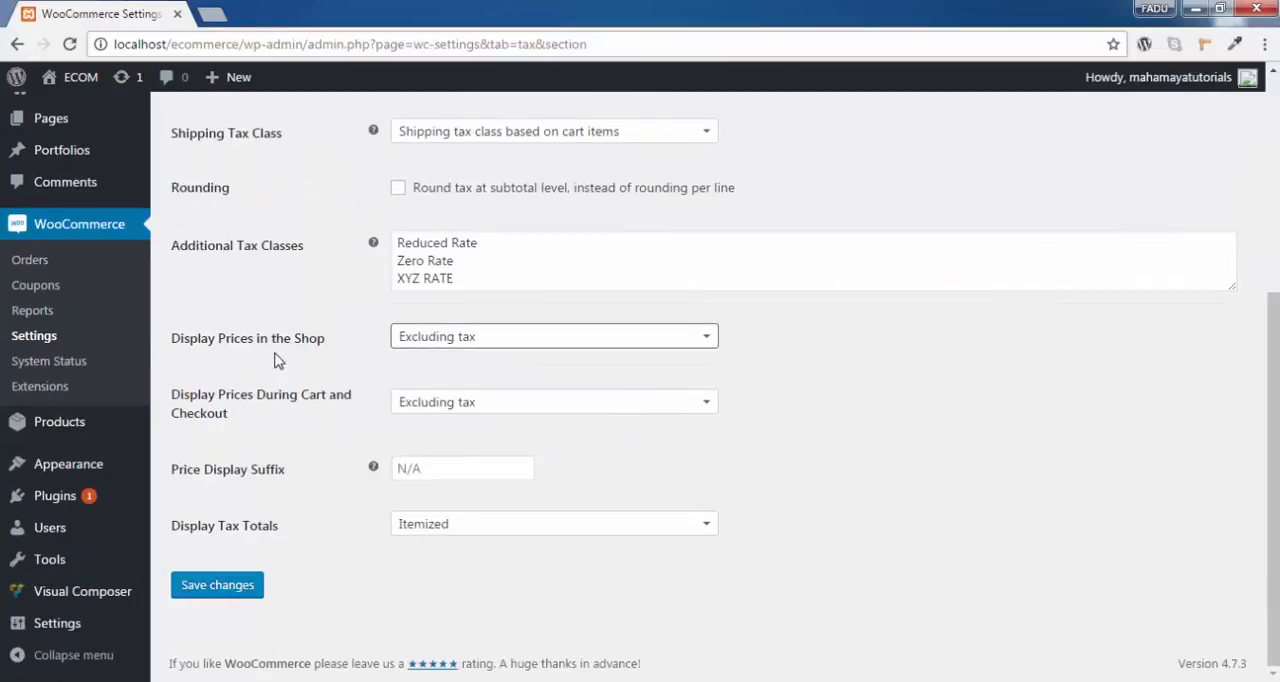
left_click(500, 337)
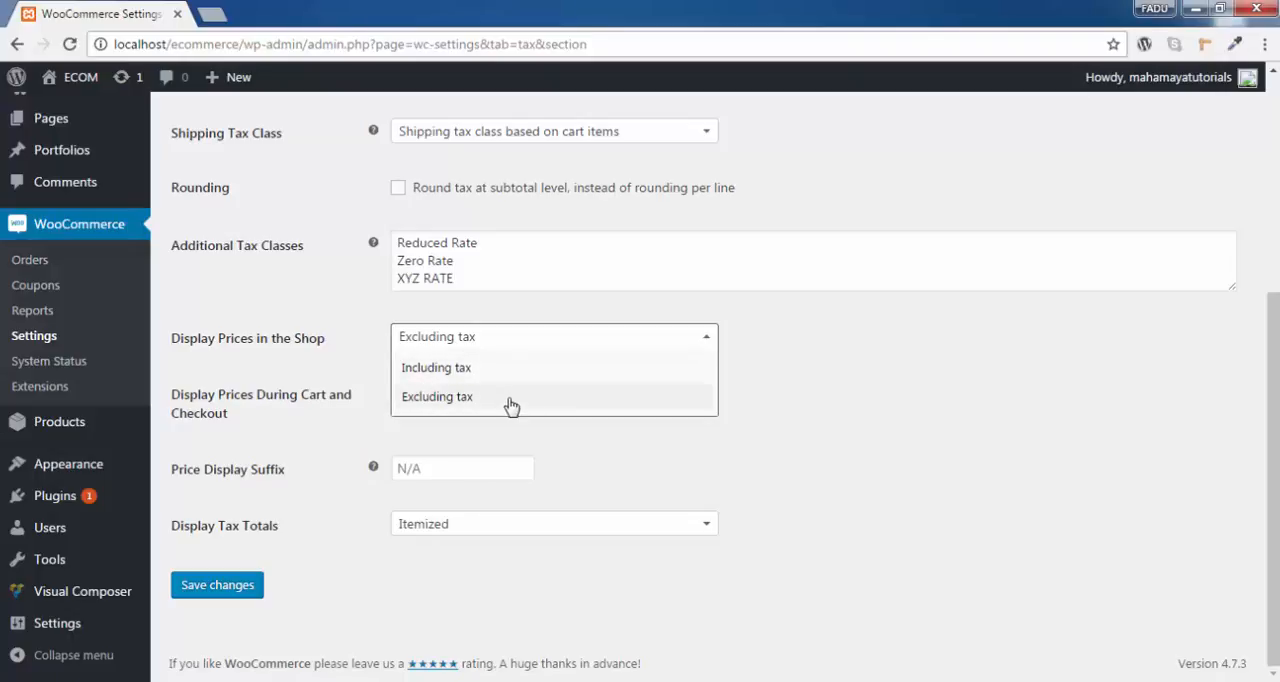
left_click(902, 379)
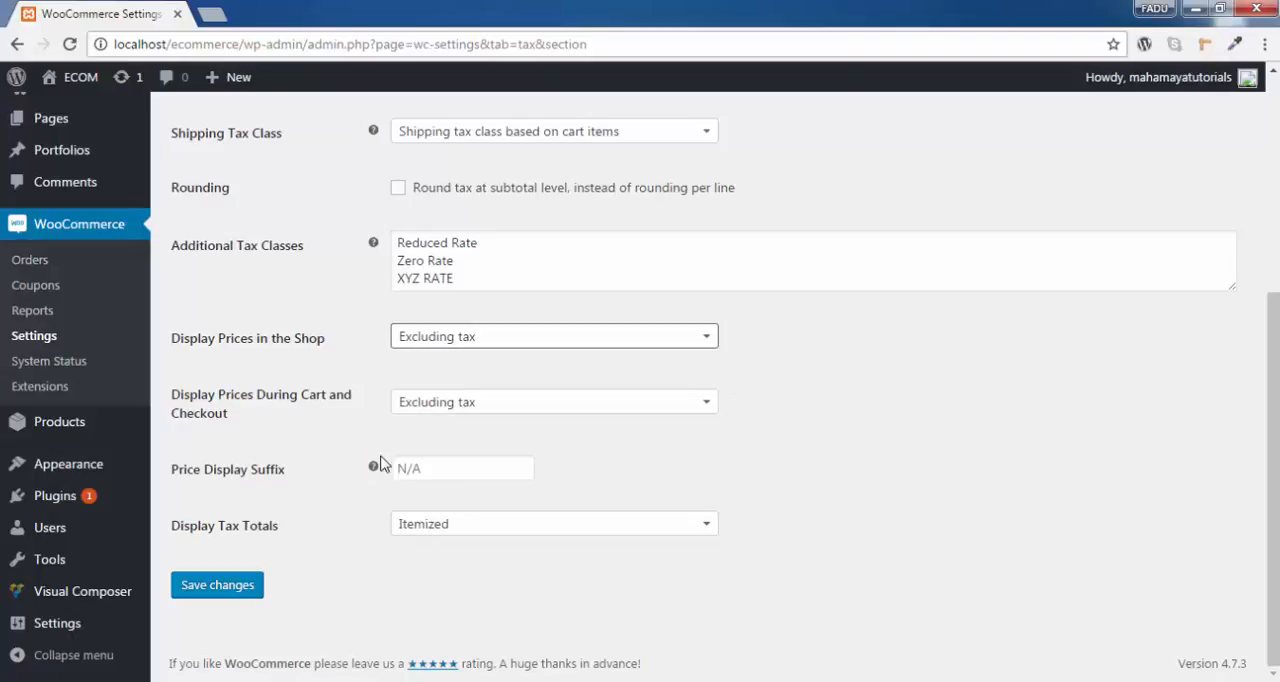
left_click(455, 402)
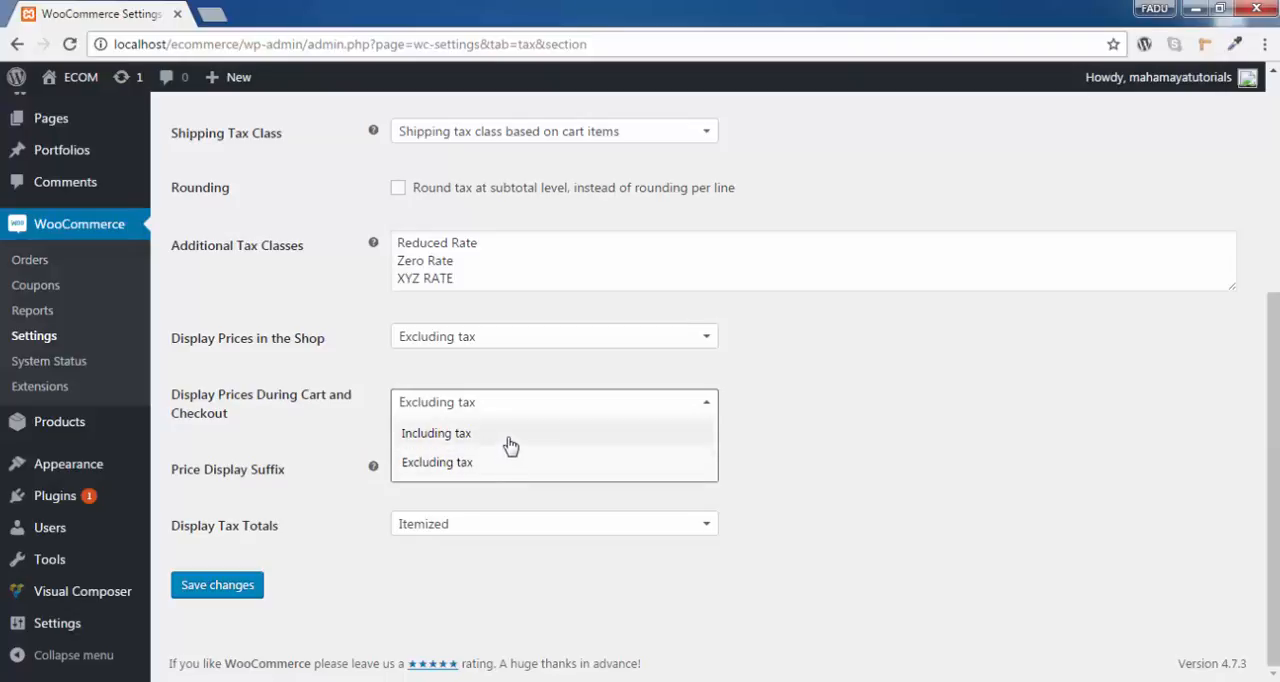
left_click(507, 436)
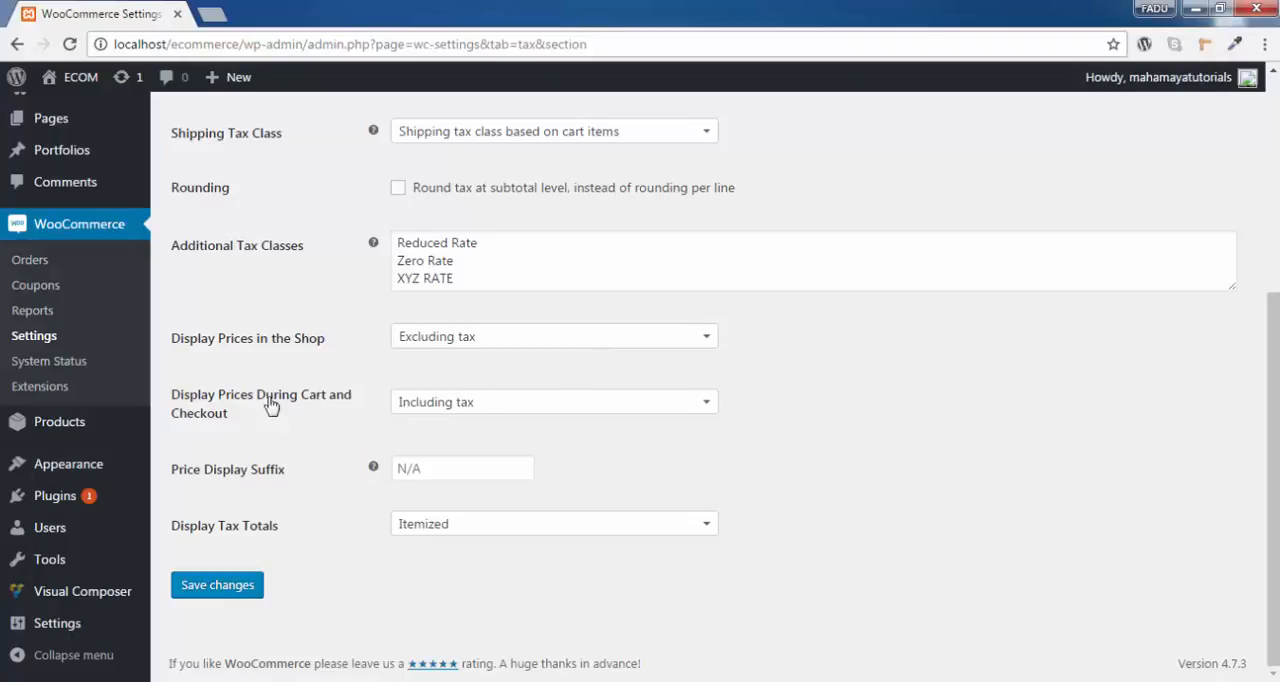
left_click(492, 404)
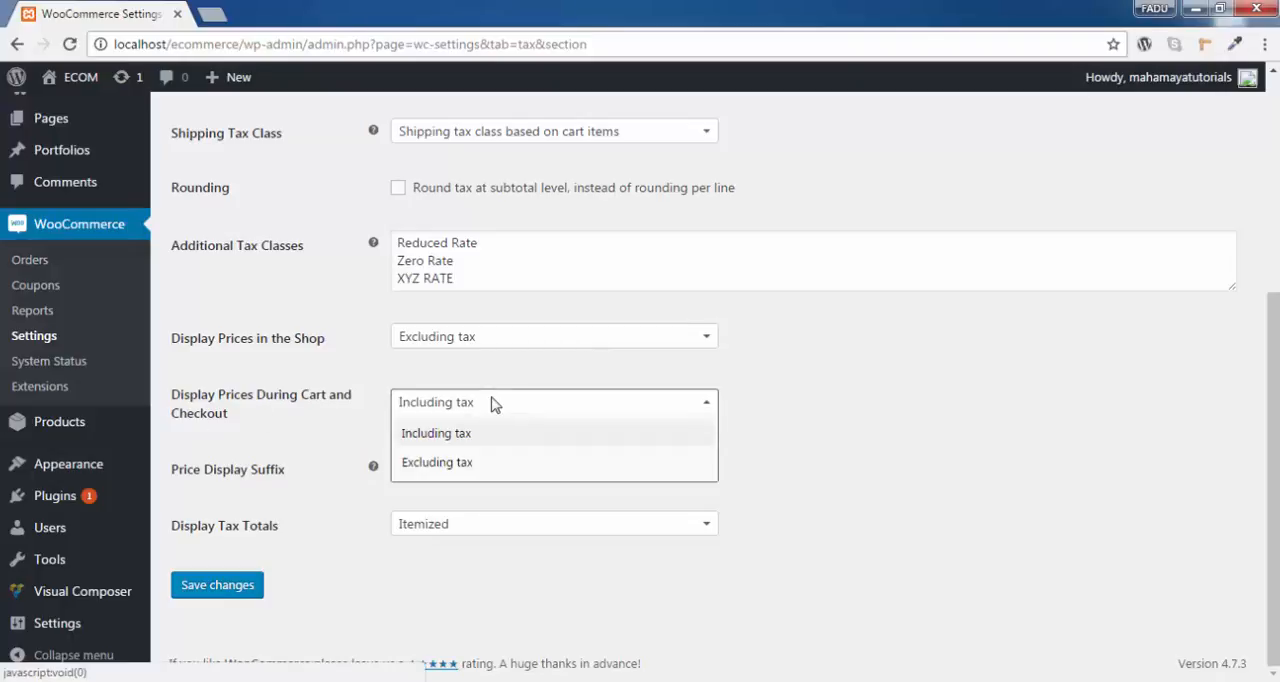
left_click(807, 442)
Enter PRICE INCLUSIVE TAX as the price display suffix.
left_click(463, 476)
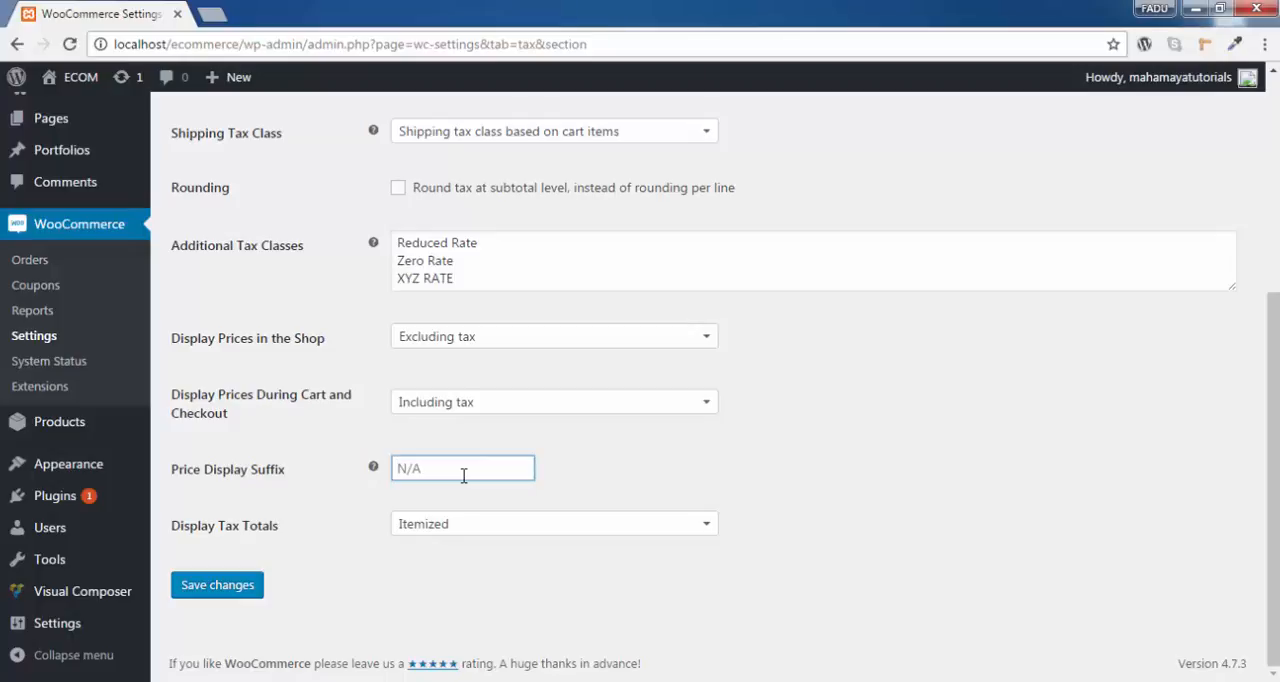
type("PRICE INCLUSIVE TAX")
left_click_drag(528, 468, 380, 475)
left_click(505, 499)
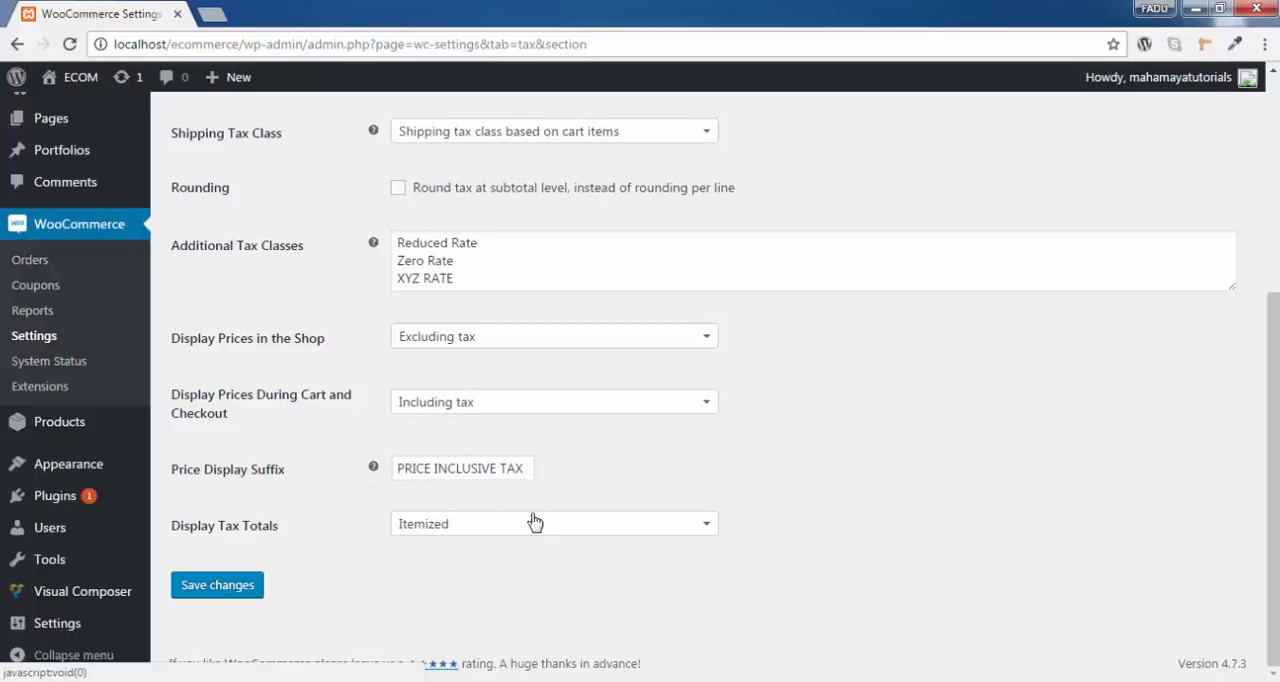
key("Tab")
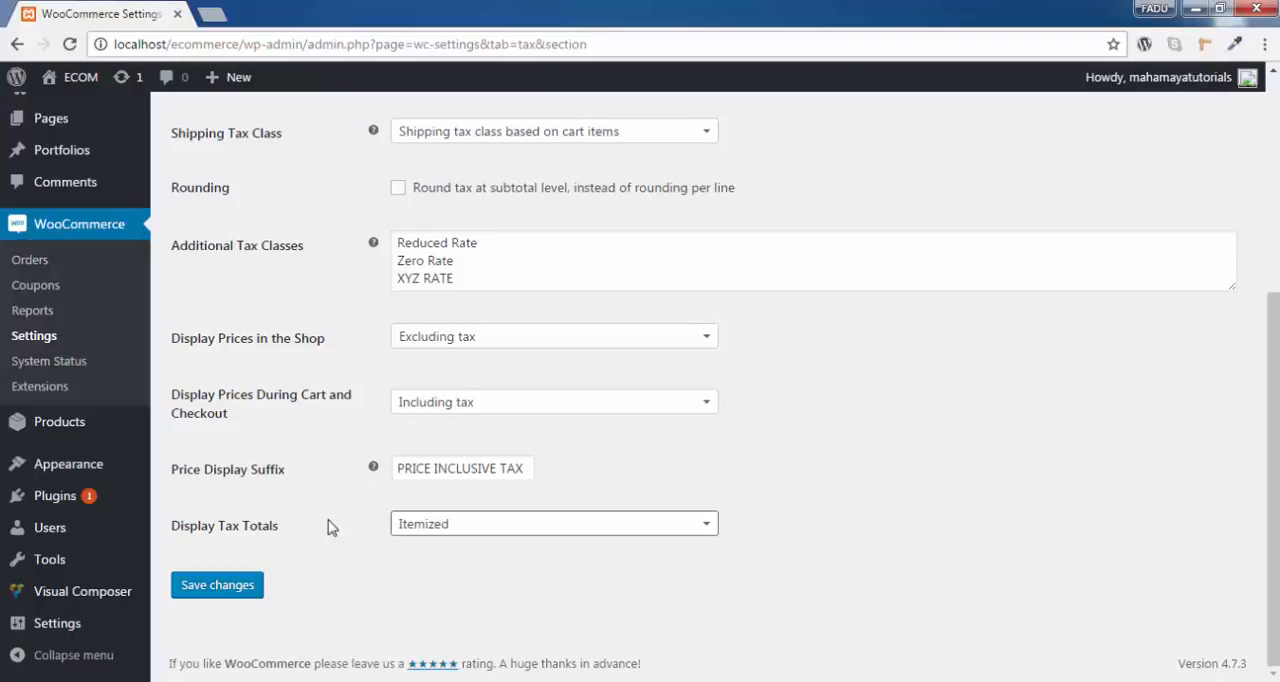
Keep the tax totals display as Itemized and save the tax options.
left_click(515, 533)
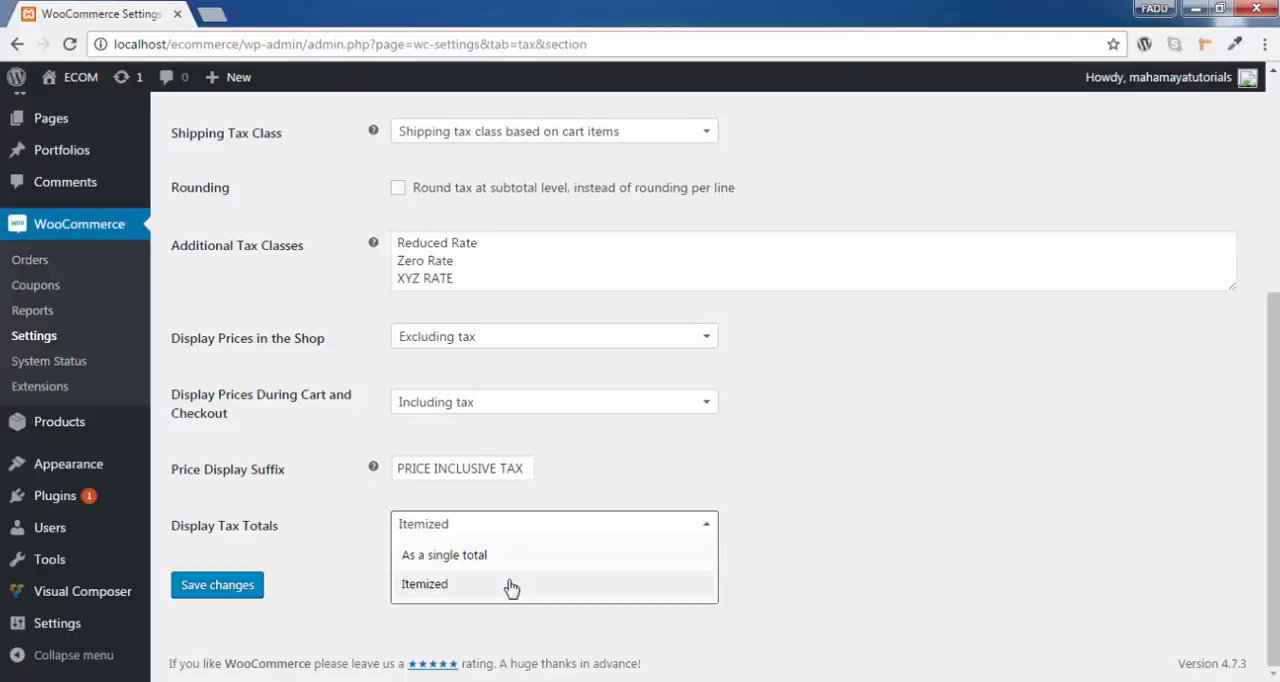
left_click(315, 594)
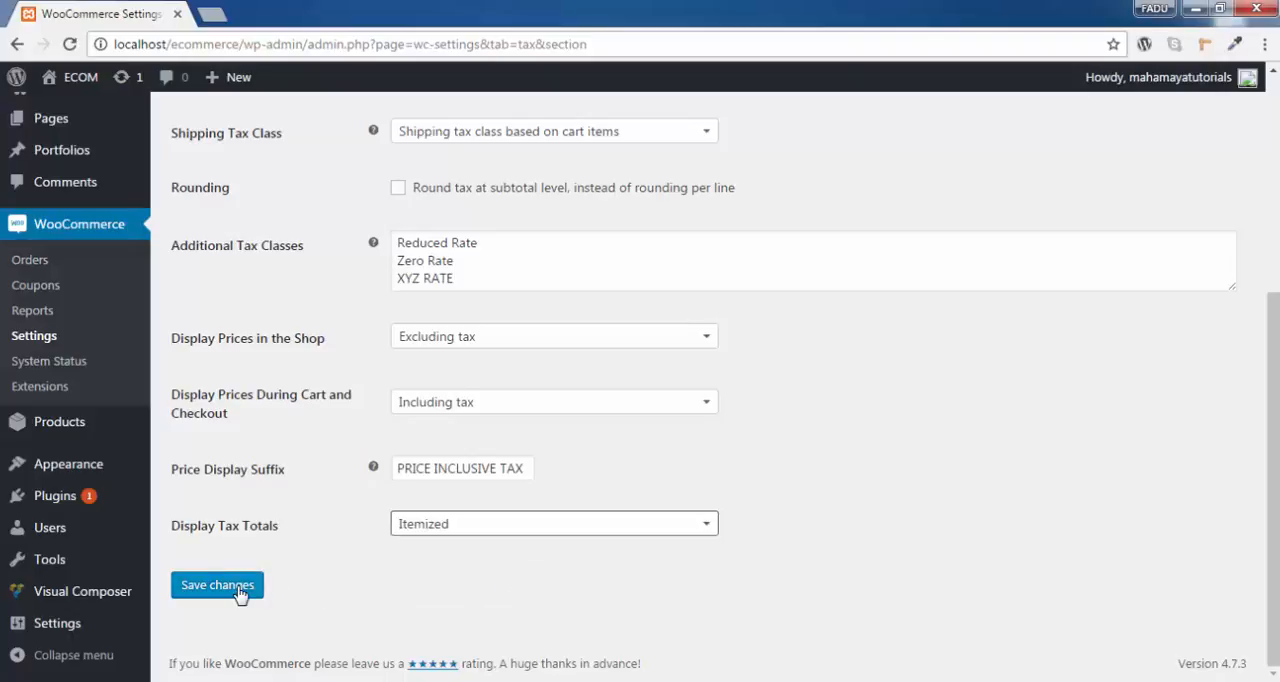
left_click(240, 595)
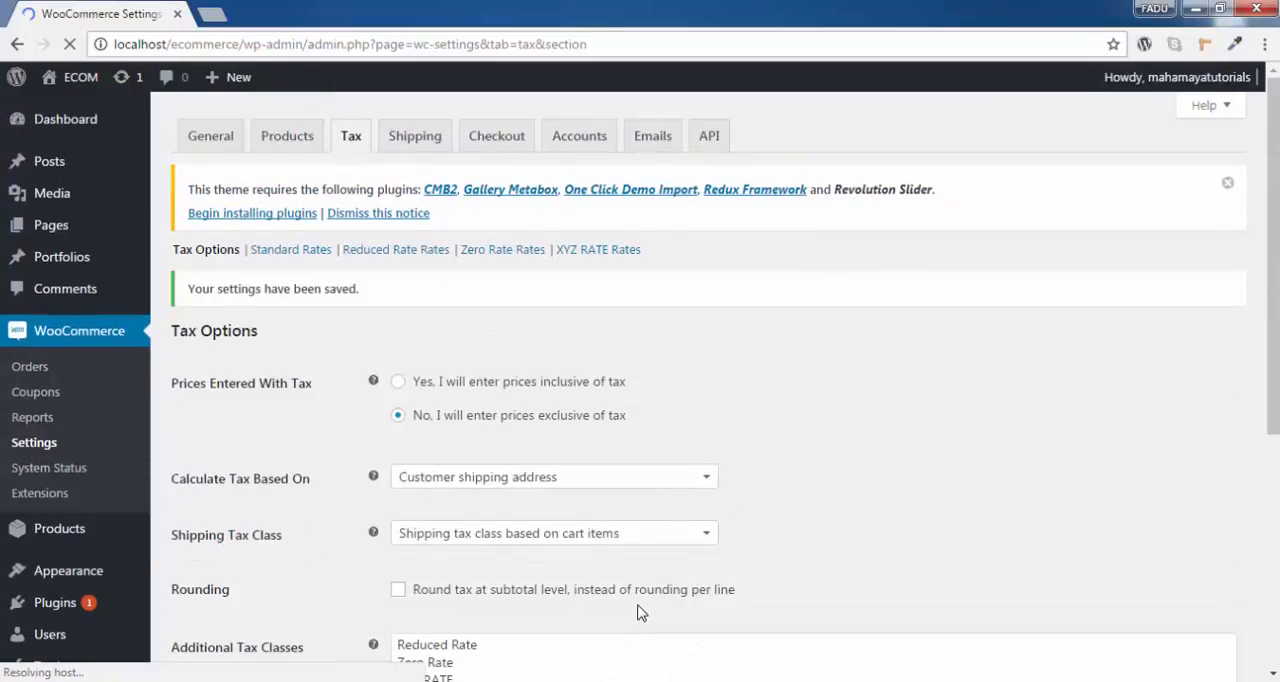